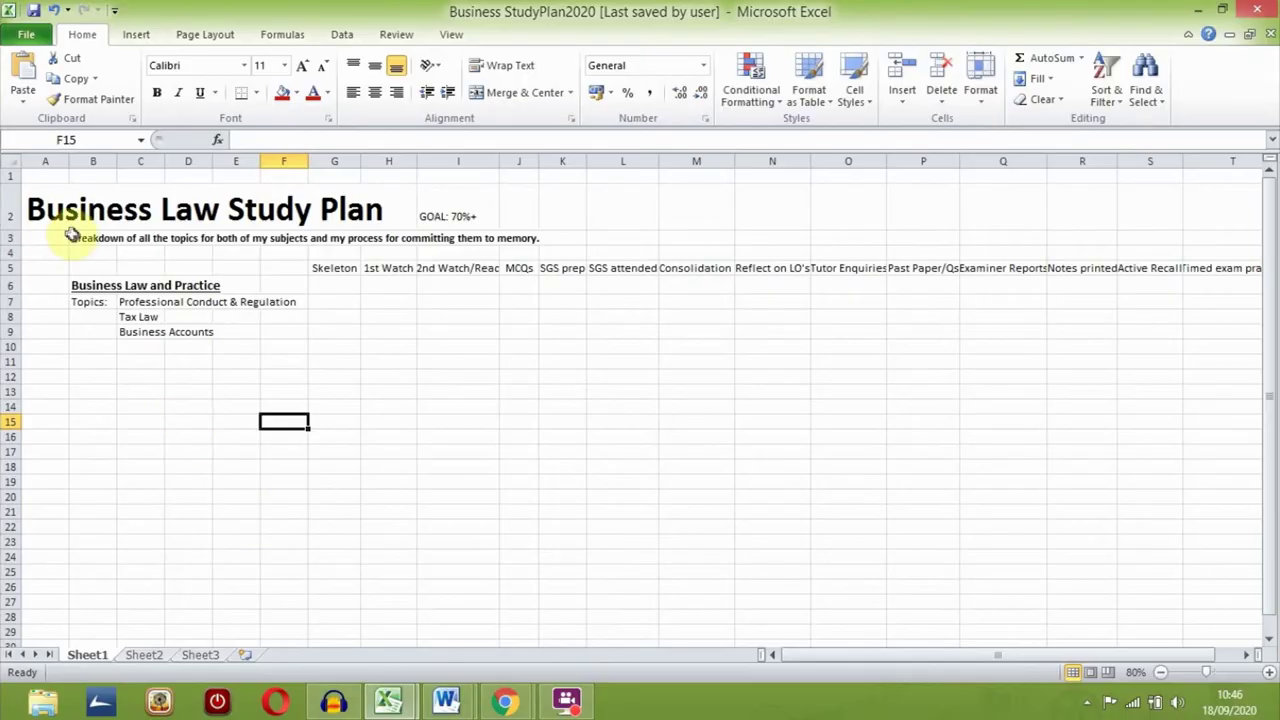
# Add Partnerships as a new topic below Business Accounts in column C
pyautogui.moveTo(30, 205); pyautogui.dragTo(385, 210)
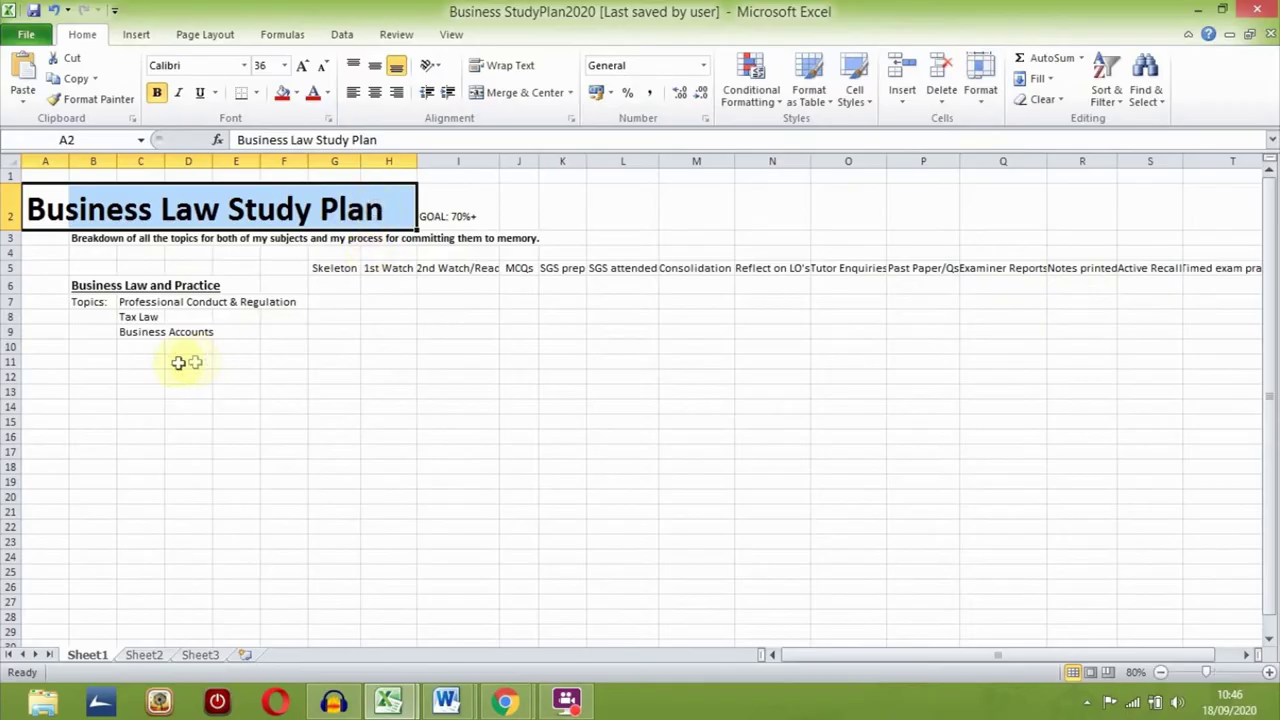
pyautogui.click(88, 300)
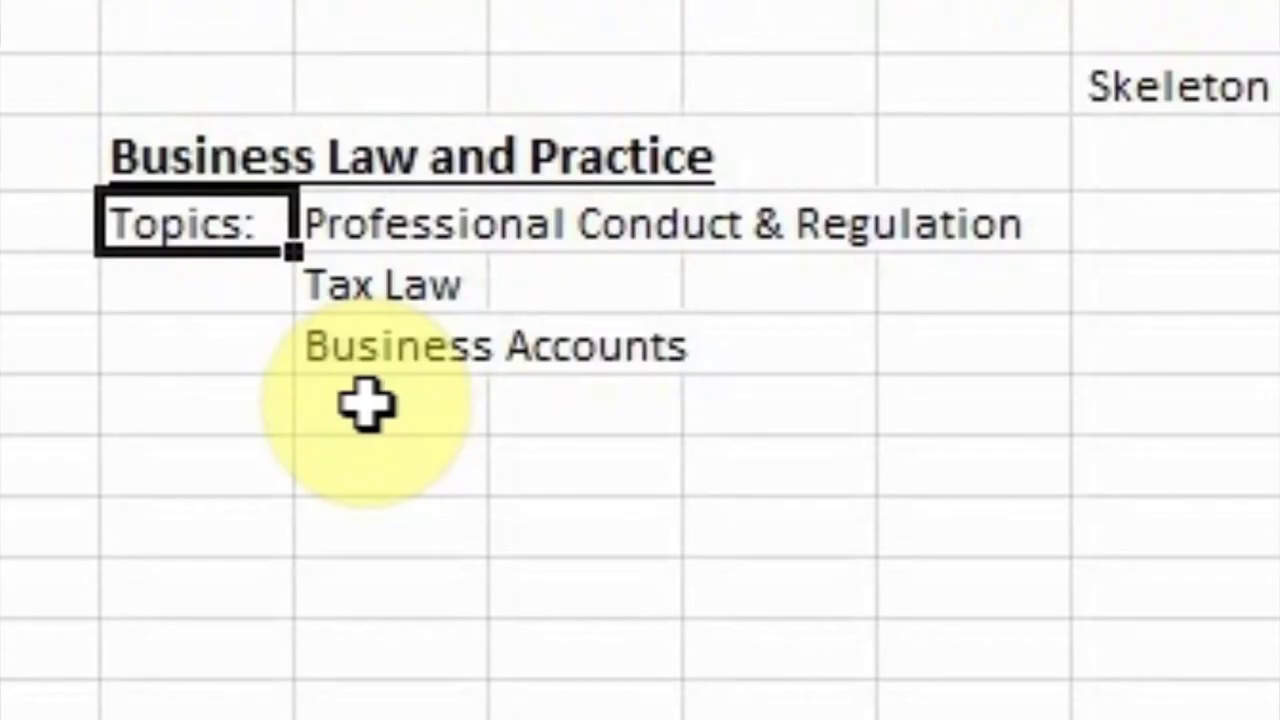
pyautogui.doubleClick(372, 403)
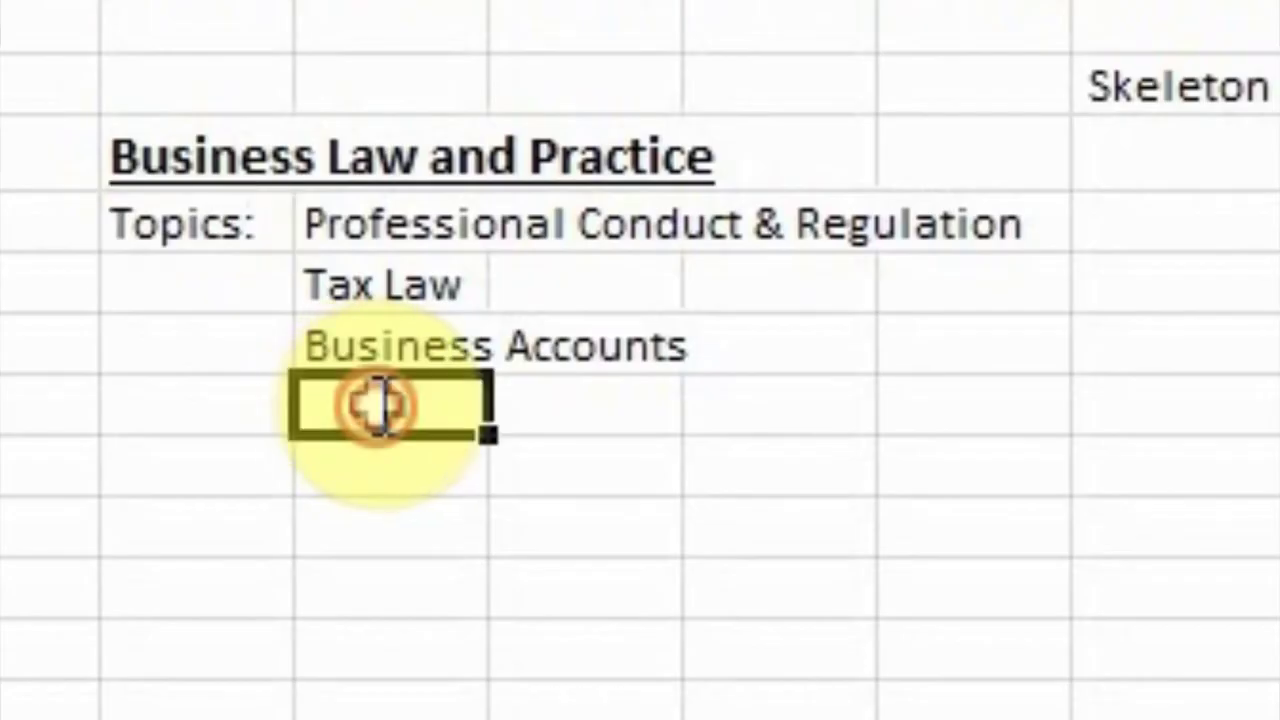
pyautogui.write('Par')
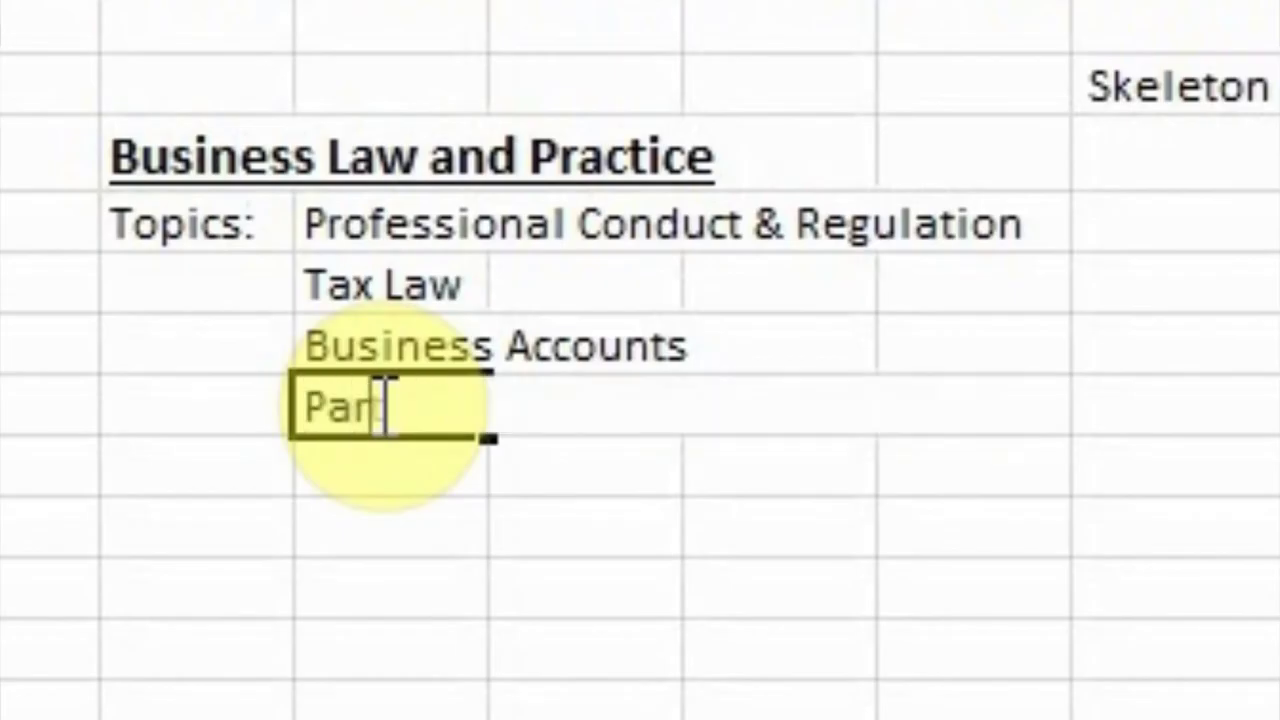
pyautogui.write('tnerships')
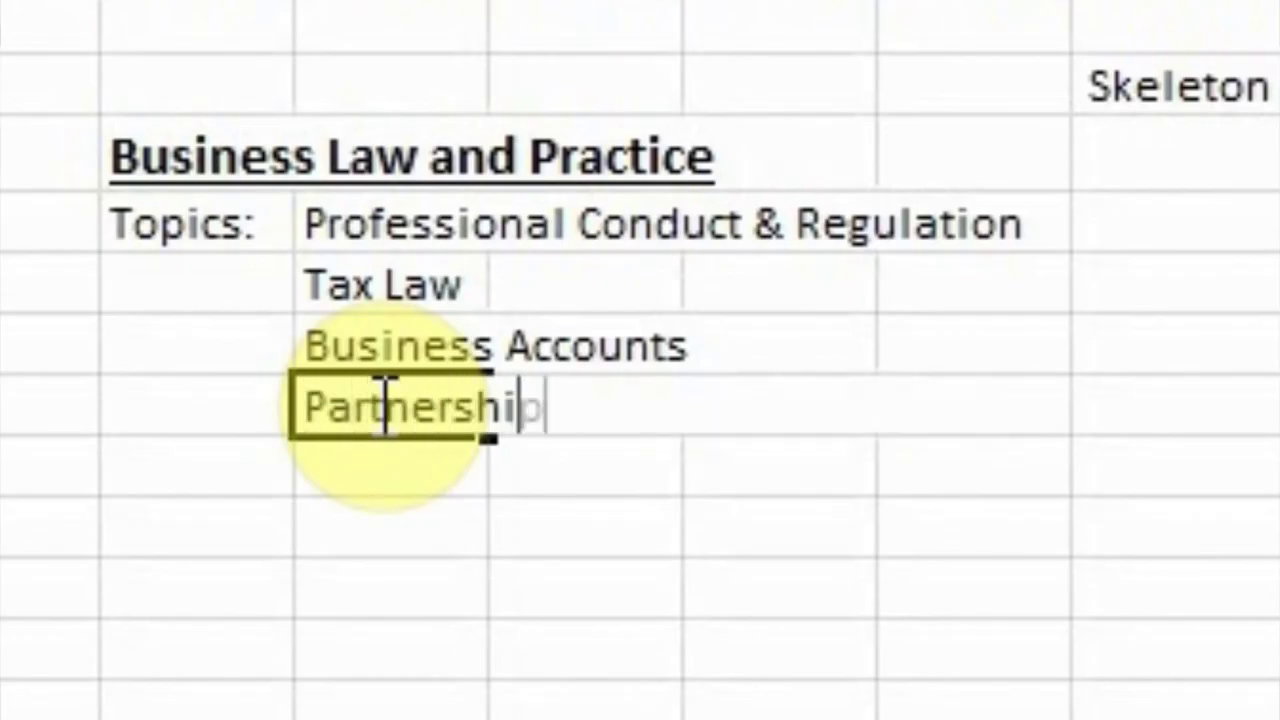
pyautogui.click(378, 465)
# Add Companies and Etc... as the next two topic entries
pyautogui.doubleClick(378, 465)
pyautogui.write('C')
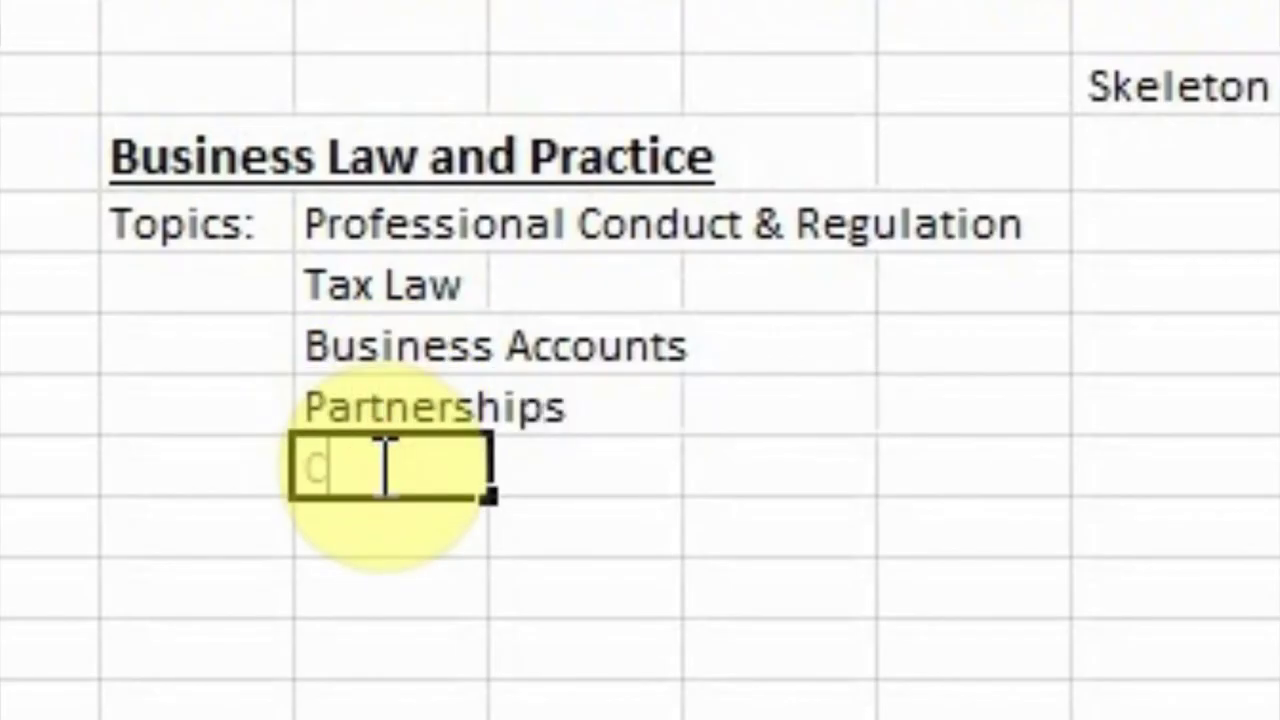
pyautogui.write('ompanies')
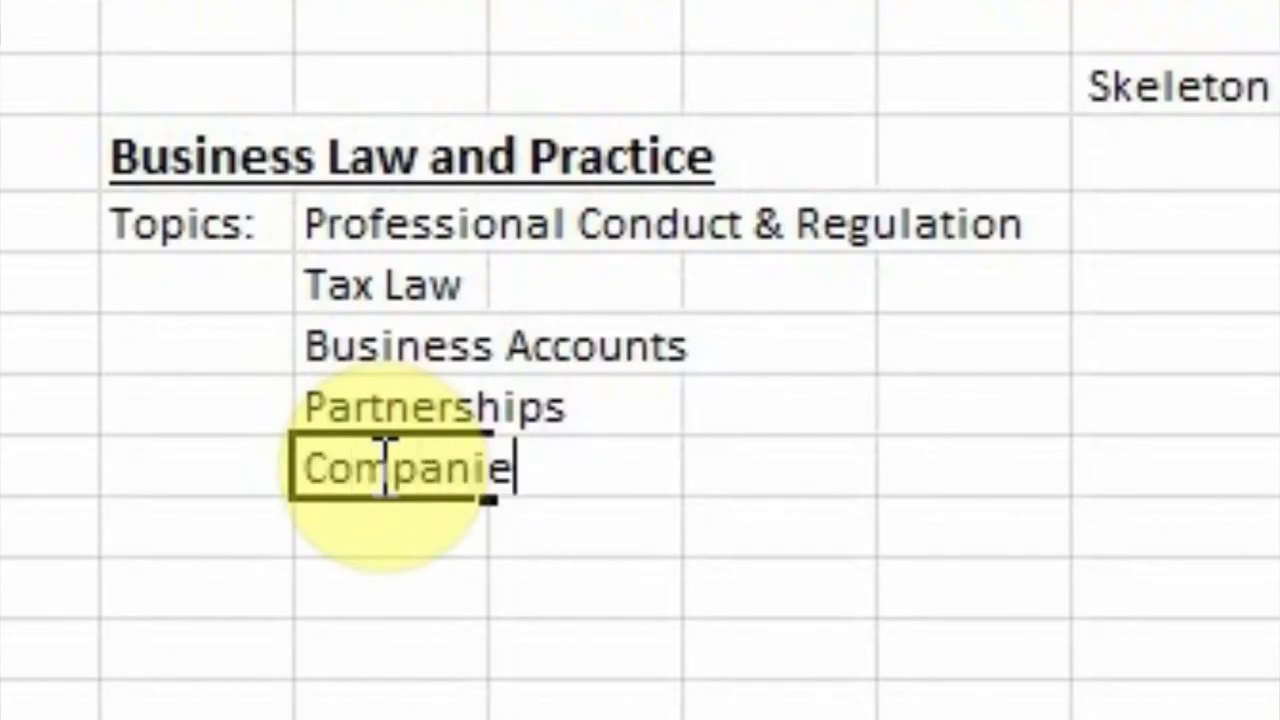
pyautogui.click(391, 529)
pyautogui.doubleClick(142, 374)
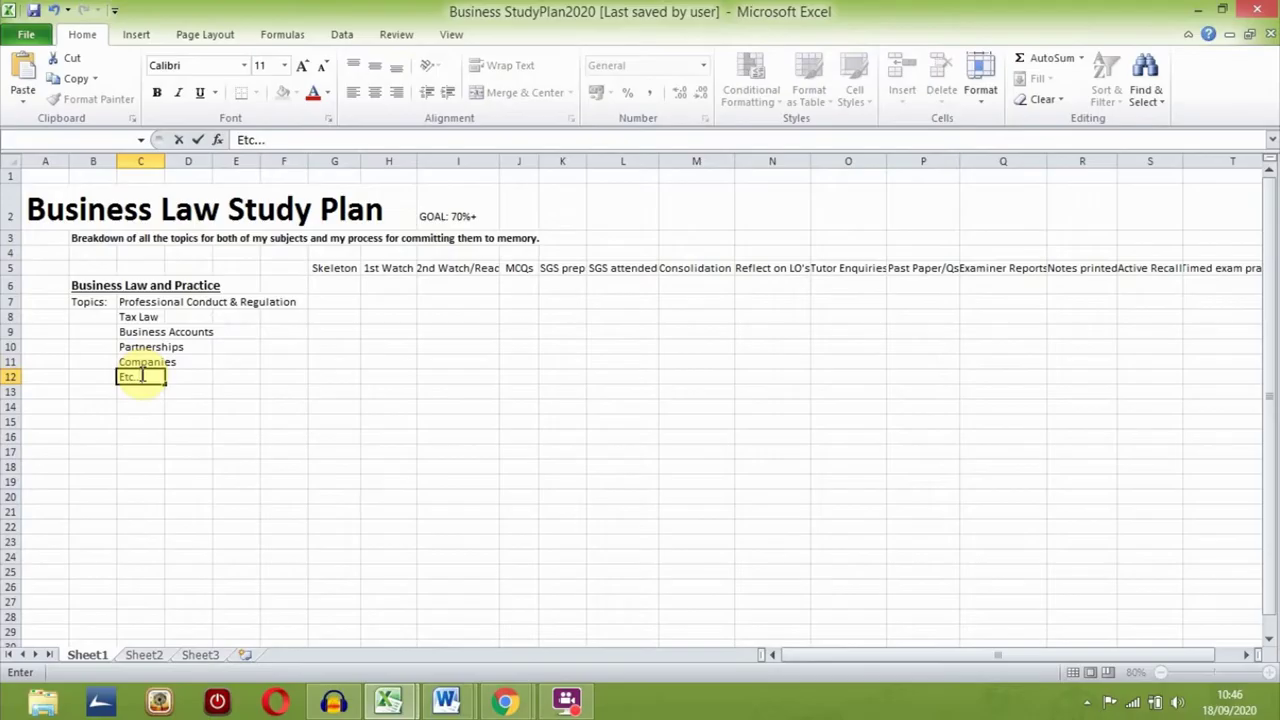
pyautogui.click(303, 389)
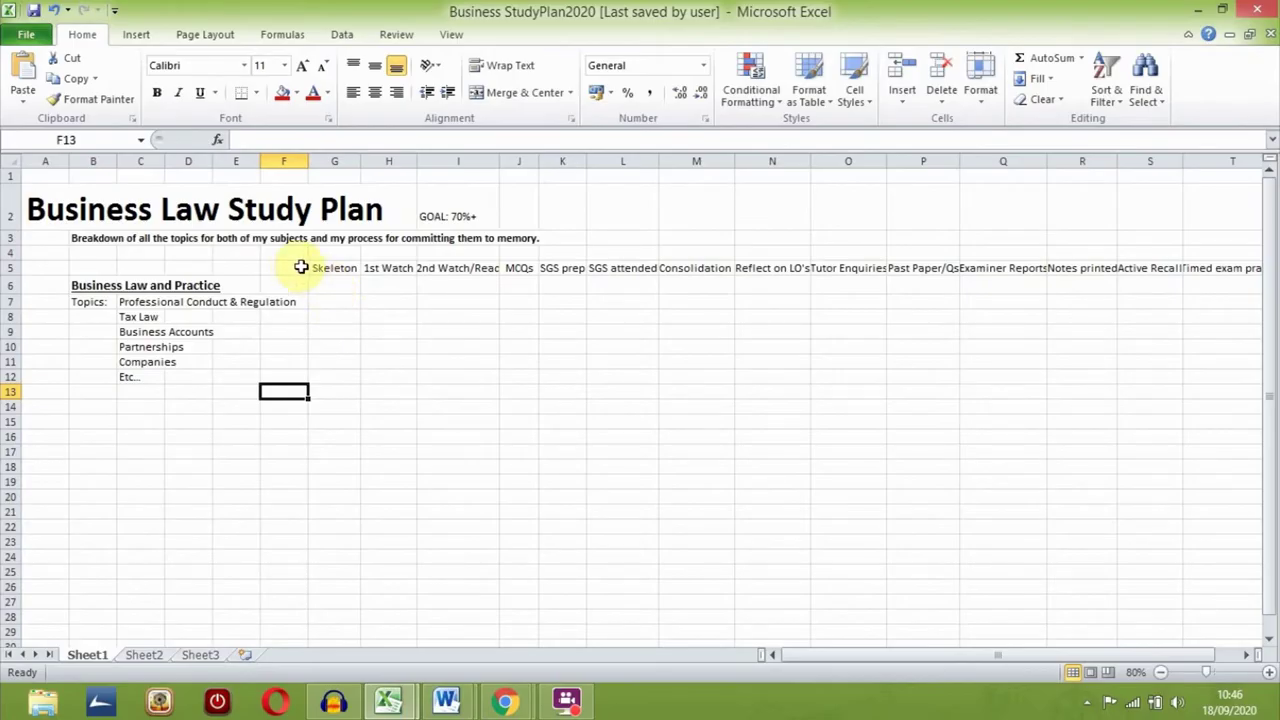
pyautogui.moveTo(312, 267); pyautogui.dragTo(1212, 268)
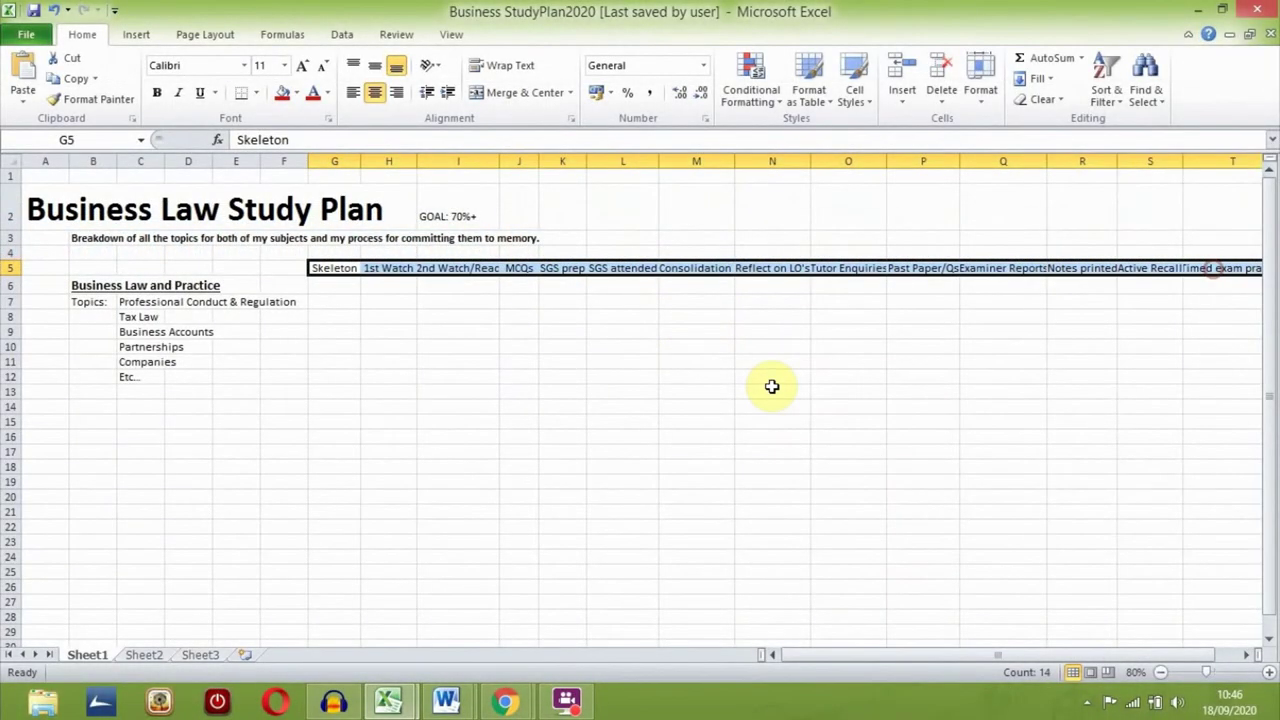
pyautogui.click(339, 301)
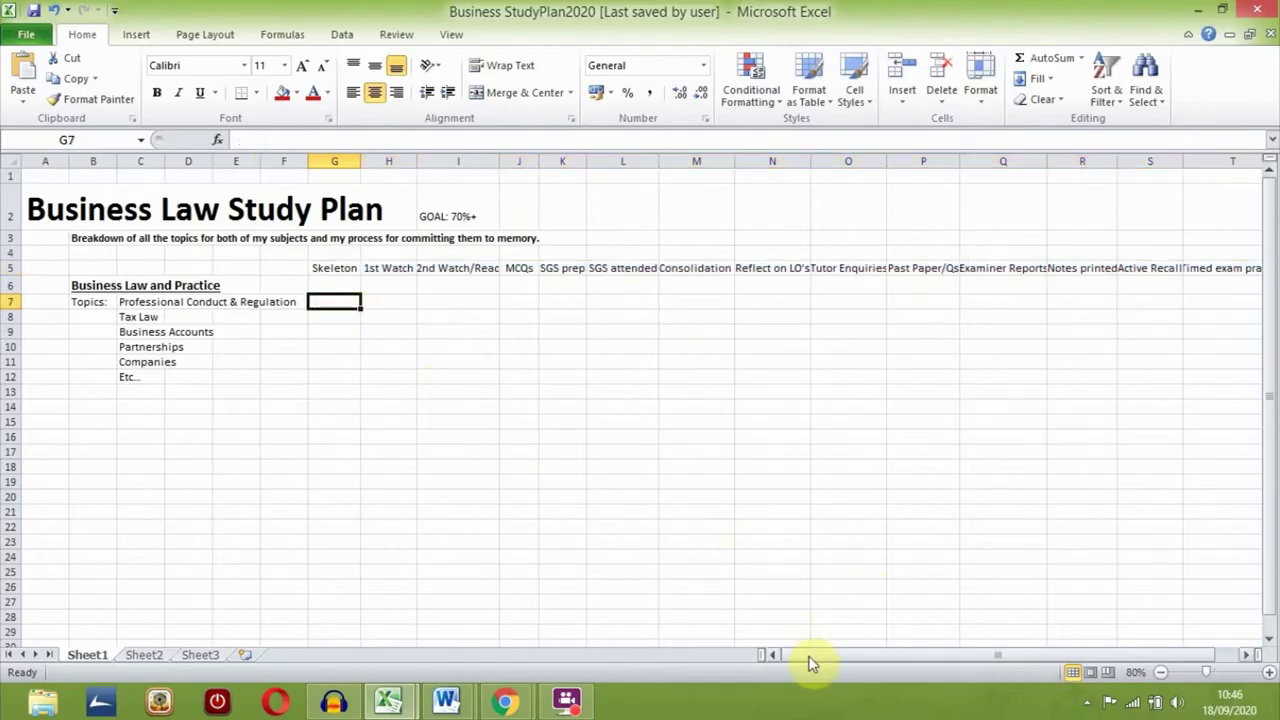
pyautogui.moveTo(812, 663); pyautogui.dragTo(823, 663)
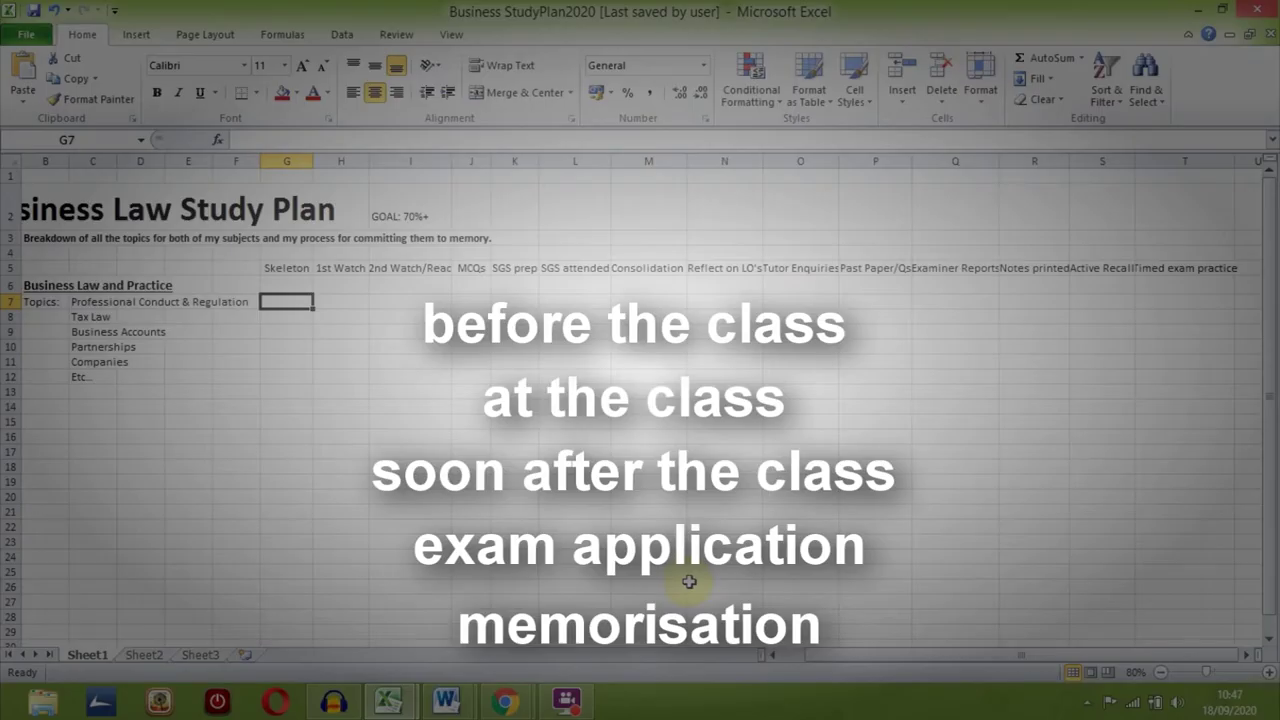
# Autofit columns S and T to their Active Recall and Timed exam practice headings
pyautogui.doubleClick(1134, 161)
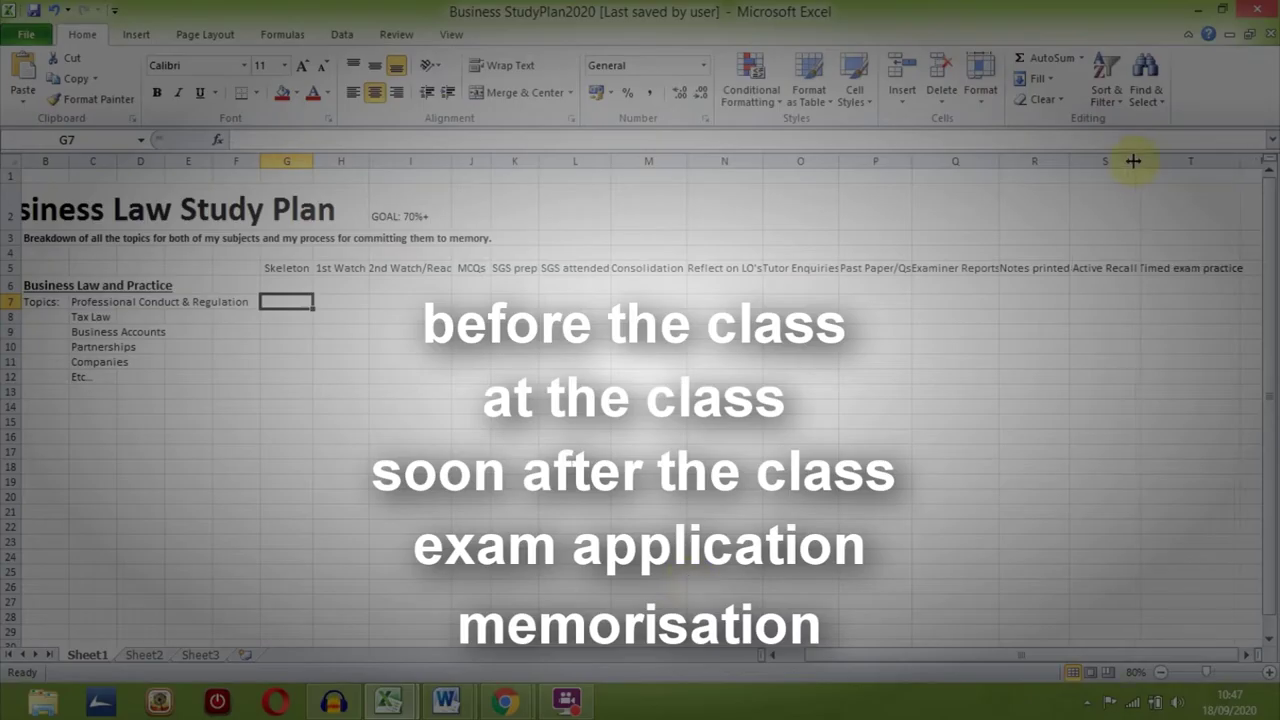
pyautogui.doubleClick(1239, 158)
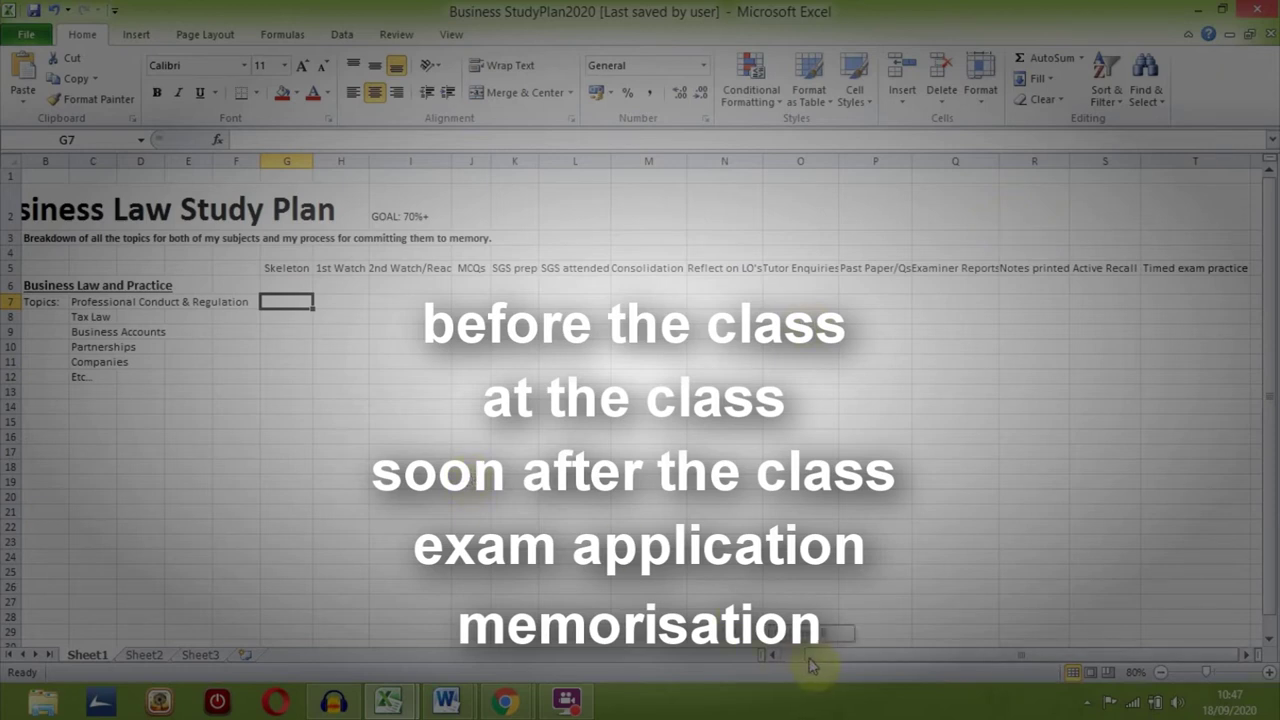
pyautogui.hscroll(-1, 806, 665)
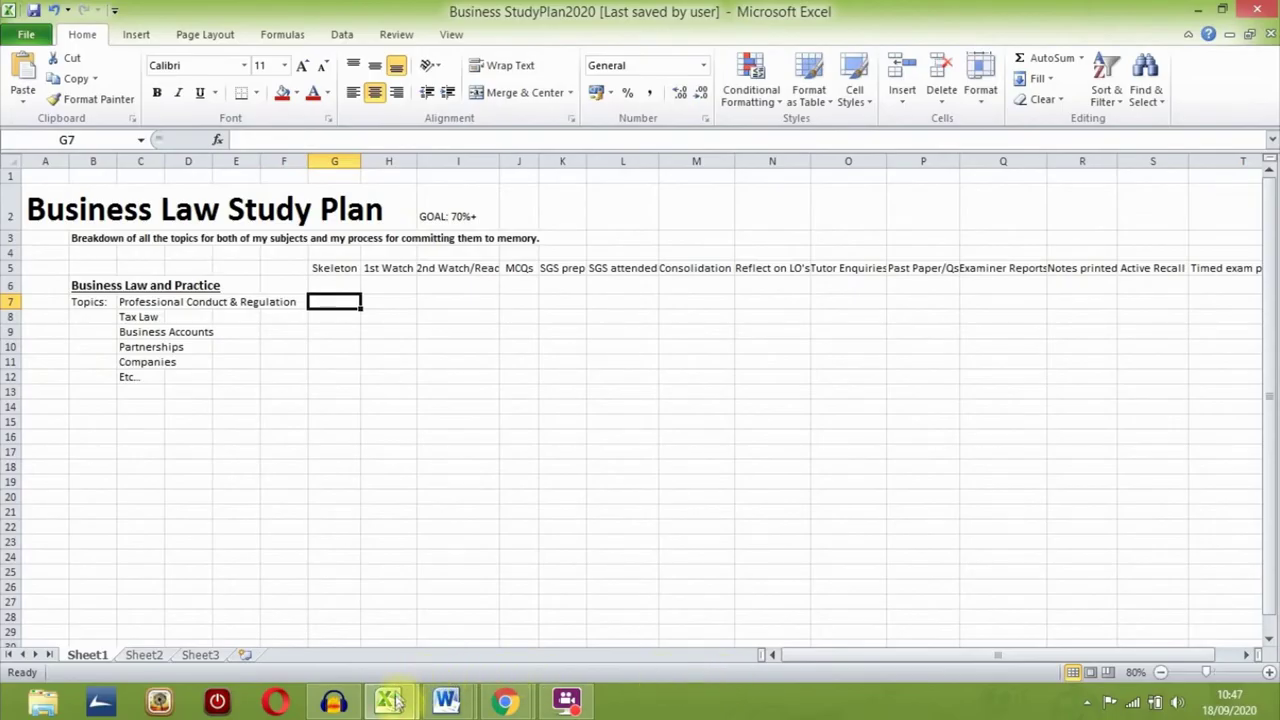
# Switch to the finished Business StudyPlan2020 Fin workbook
pyautogui.moveTo(398, 705)
pyautogui.click(488, 612)
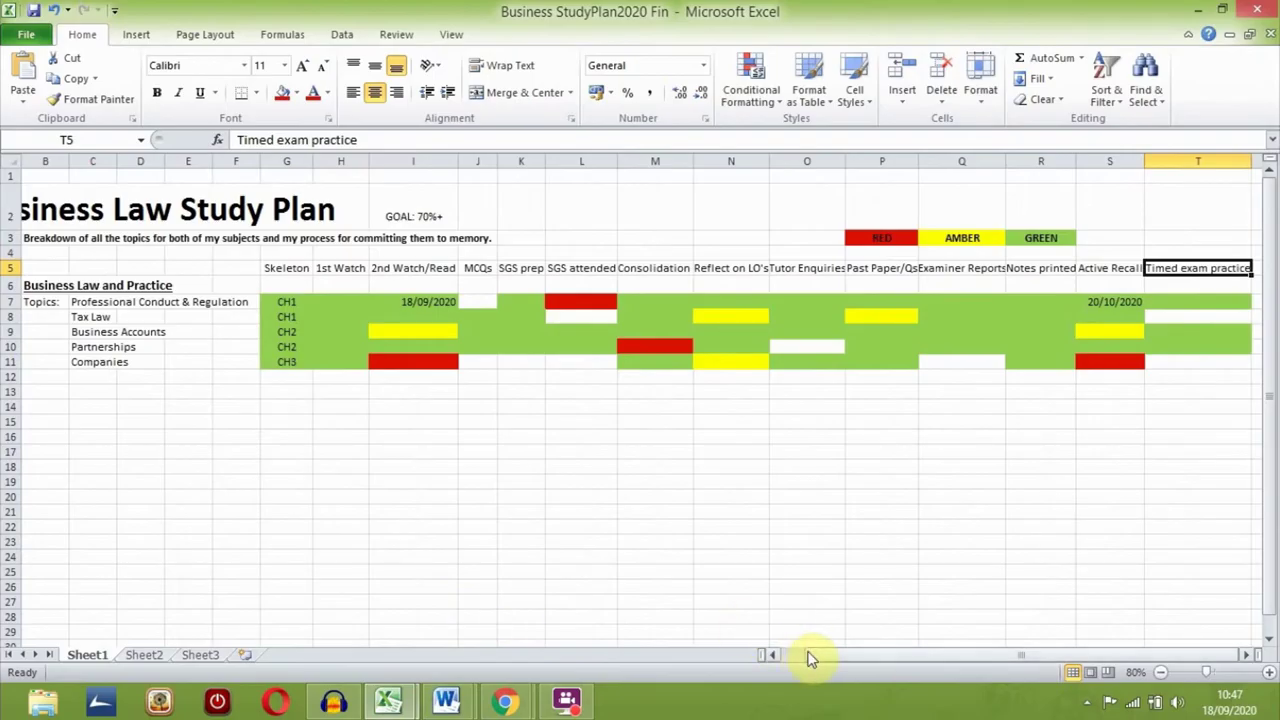
pyautogui.moveTo(810, 658); pyautogui.dragTo(803, 660)
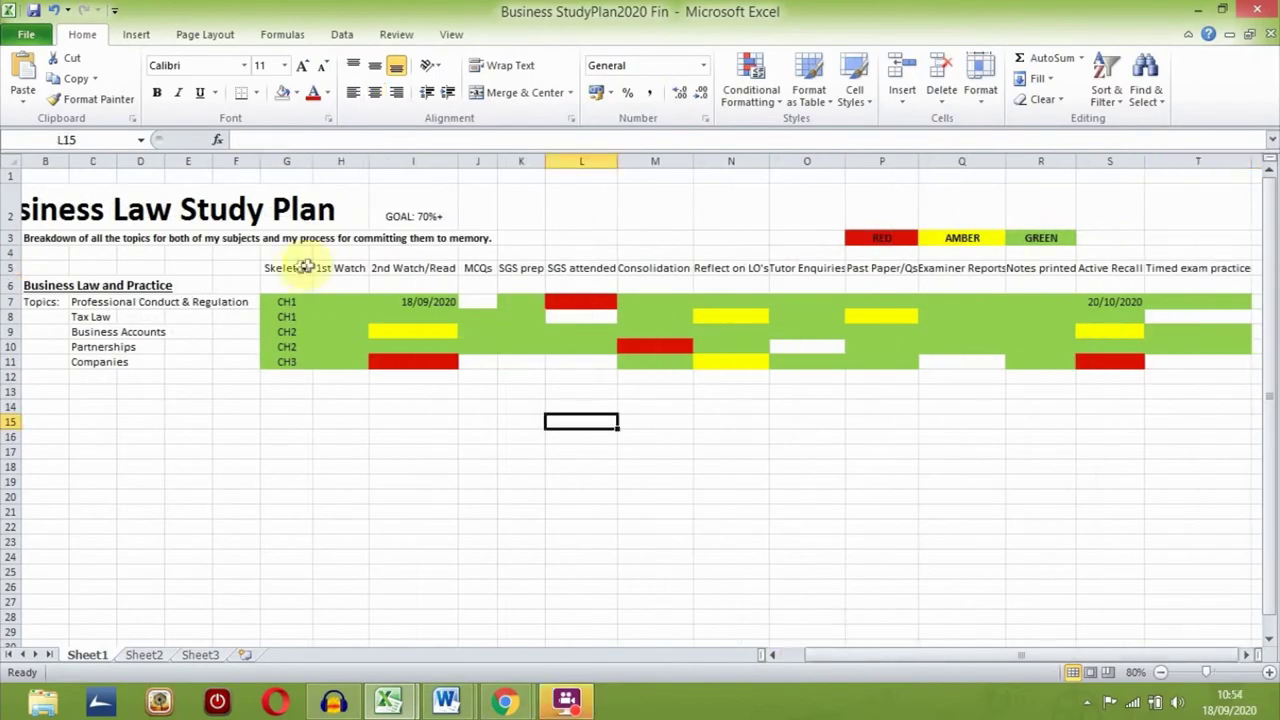
# Highlight the row 5 study-step headings, from Skeleton and 1st Watch through Timed exam practice
pyautogui.moveTo(303, 267); pyautogui.dragTo(945, 268)
pyautogui.click(585, 267)
pyautogui.click(645, 266)
pyautogui.click(862, 267)
pyautogui.moveTo(1030, 267); pyautogui.dragTo(1100, 266)
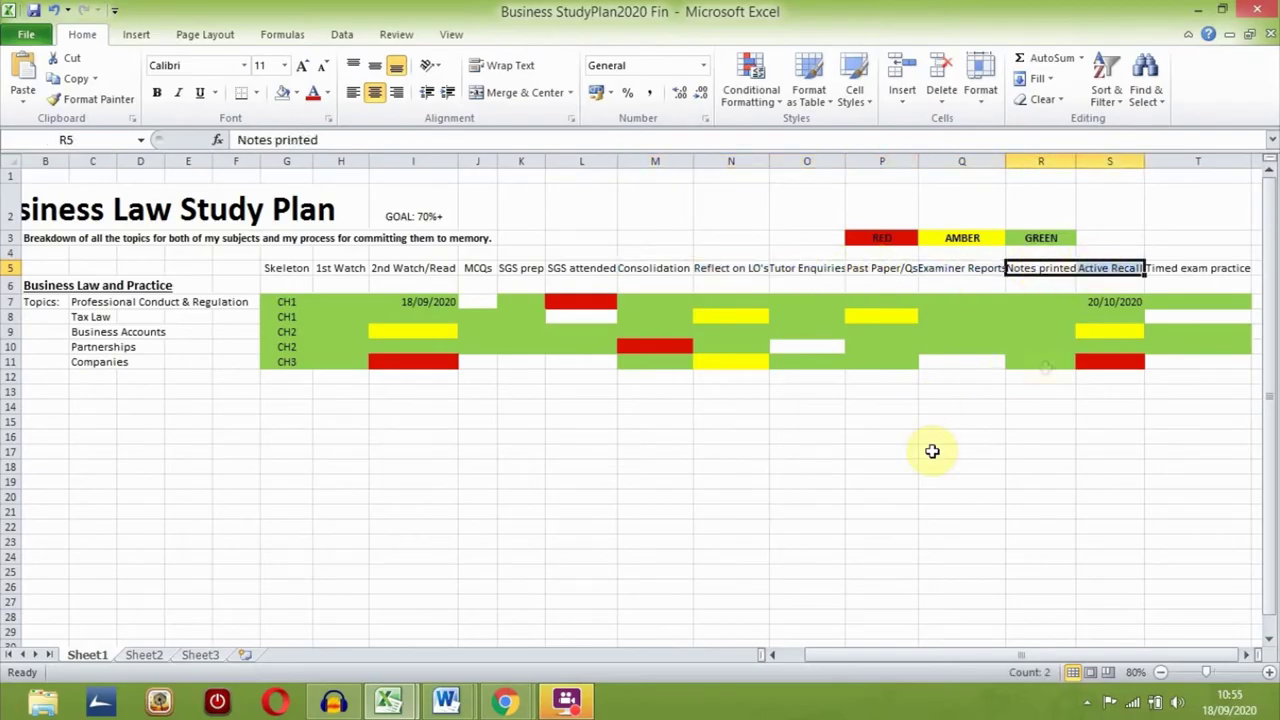
pyautogui.click(1225, 268)
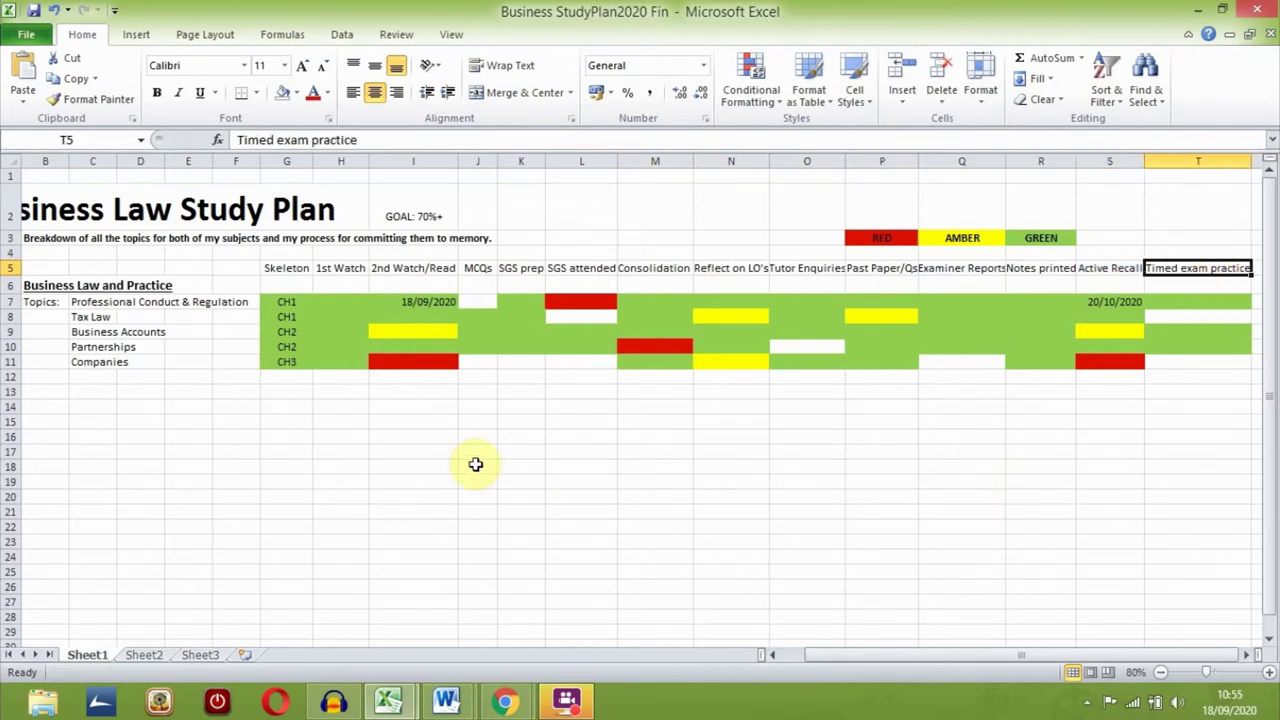
pyautogui.moveTo(285, 268); pyautogui.dragTo(1005, 267)
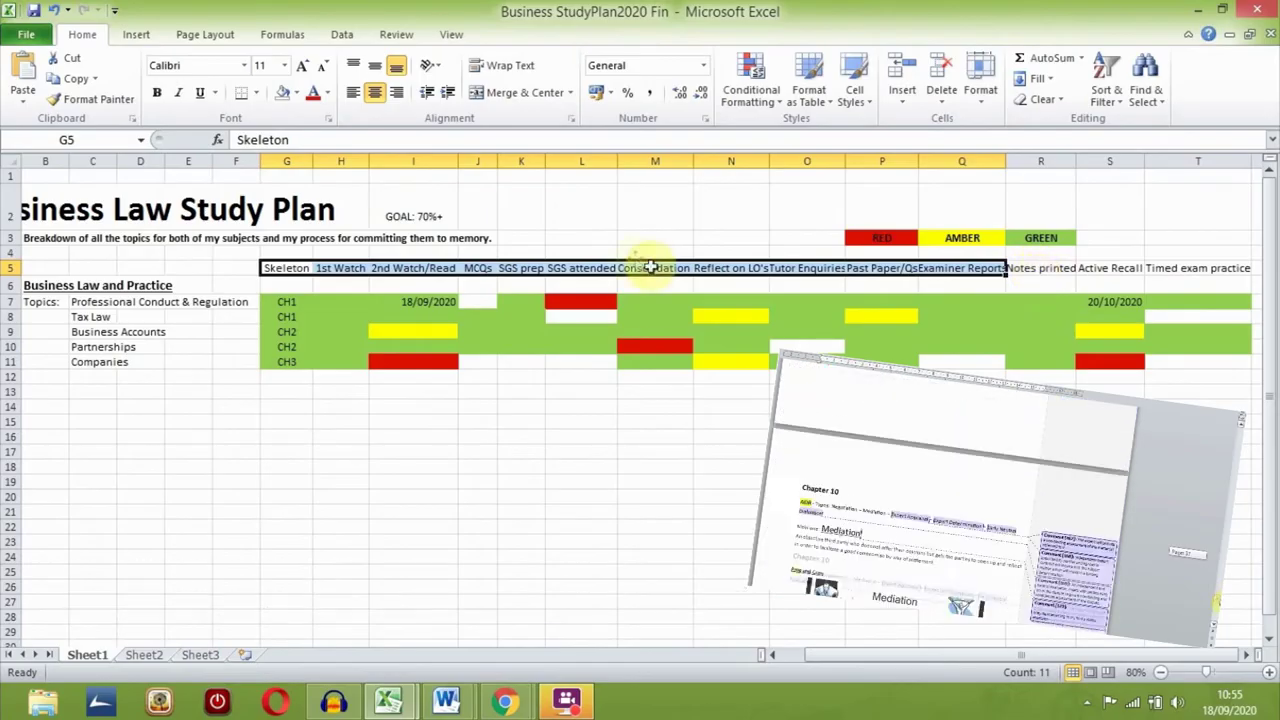
pyautogui.moveTo(280, 268); pyautogui.dragTo(326, 269)
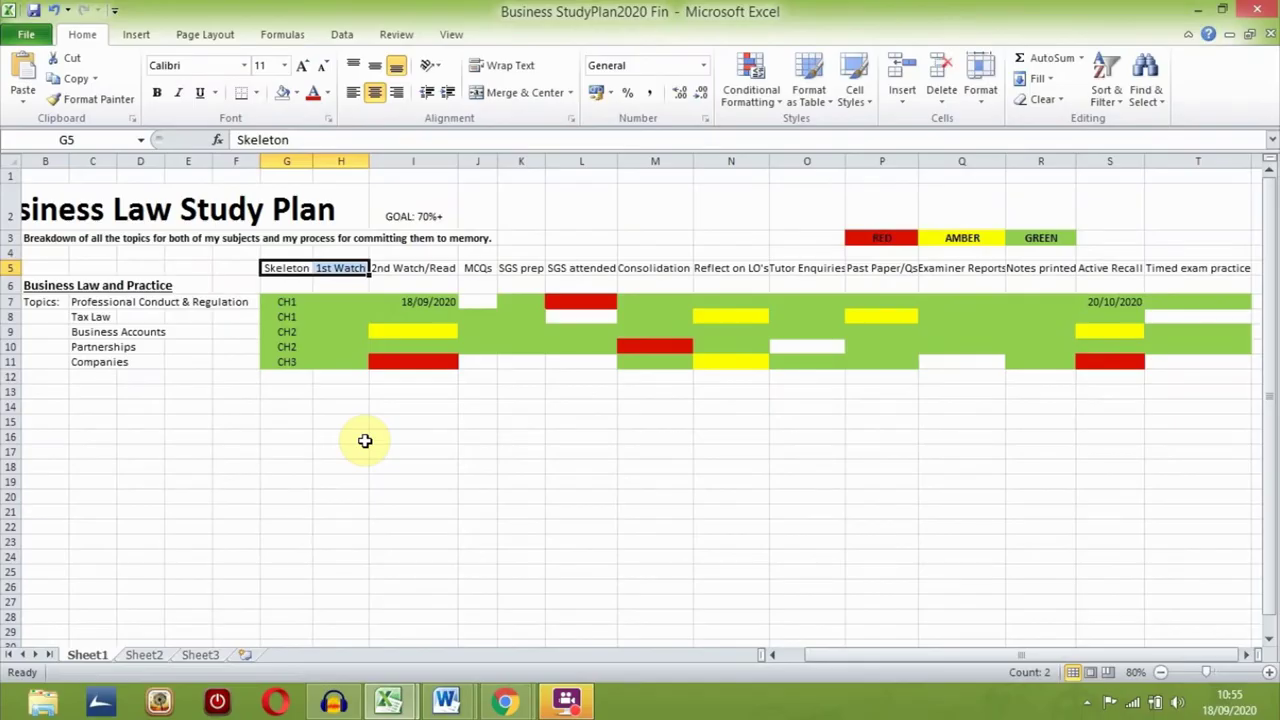
pyautogui.click(365, 441)
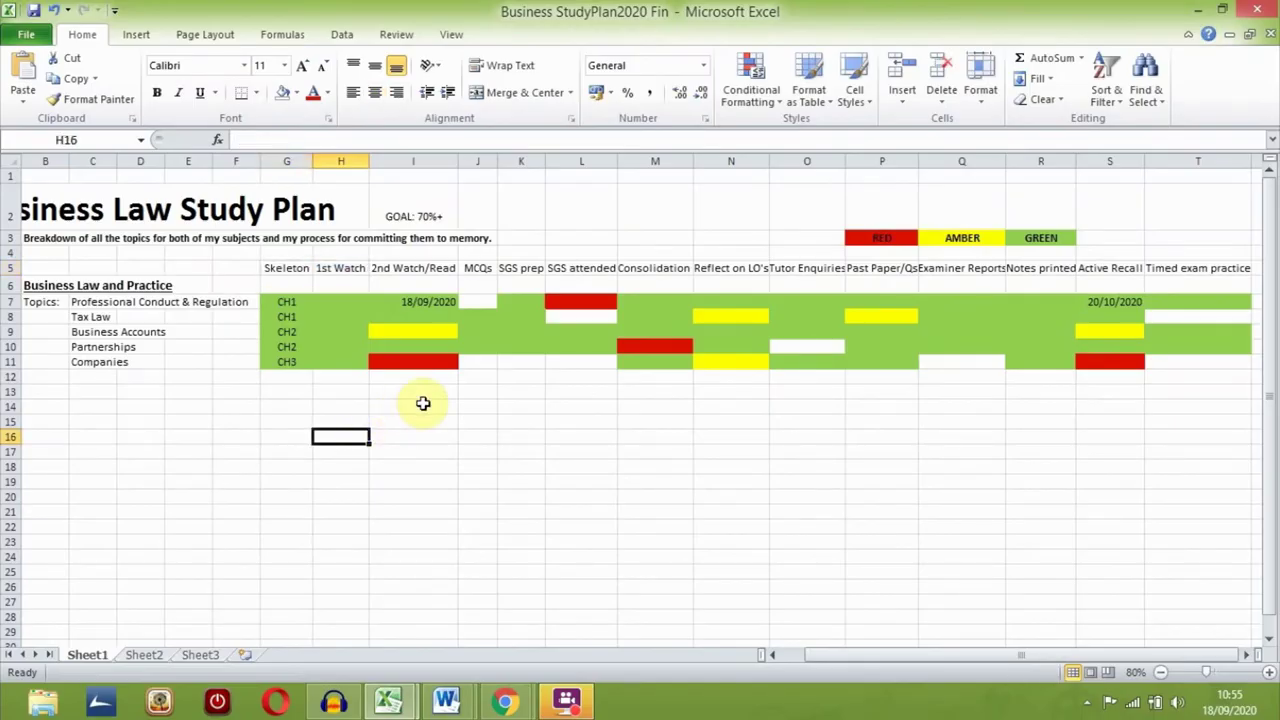
pyautogui.click(410, 268)
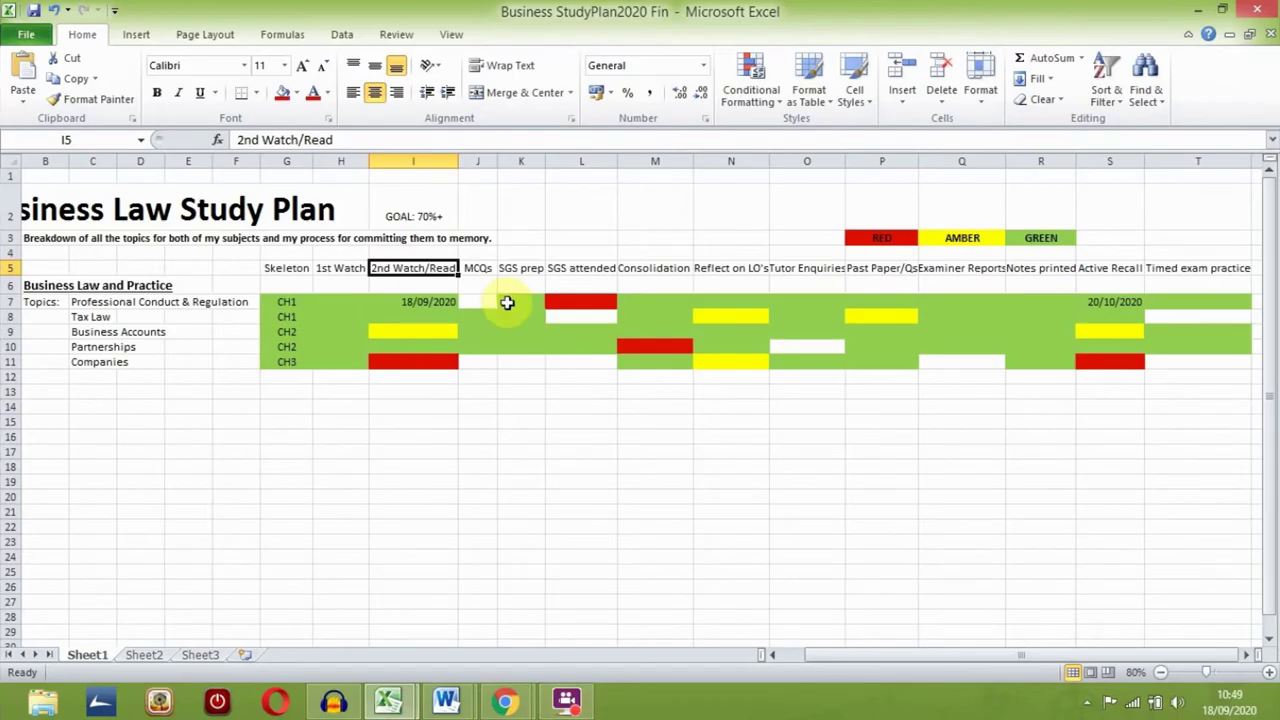
pyautogui.press('Right')
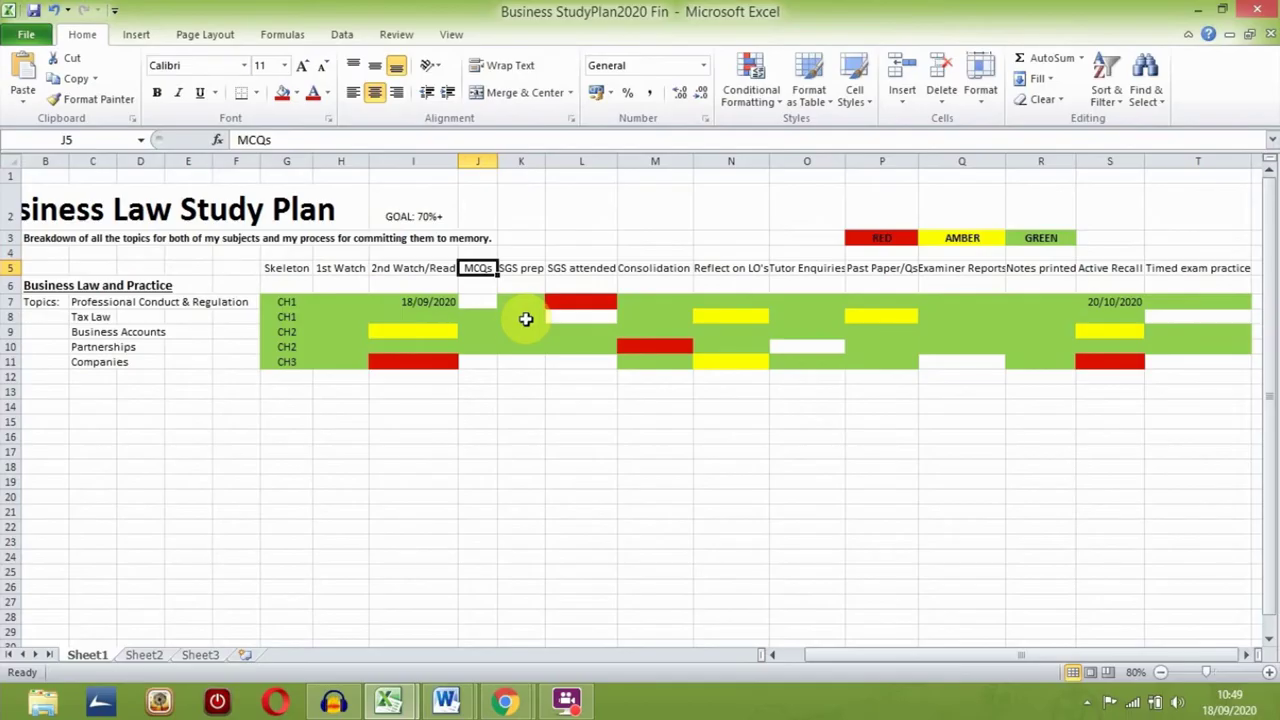
pyautogui.click(427, 333)
pyautogui.click(428, 363)
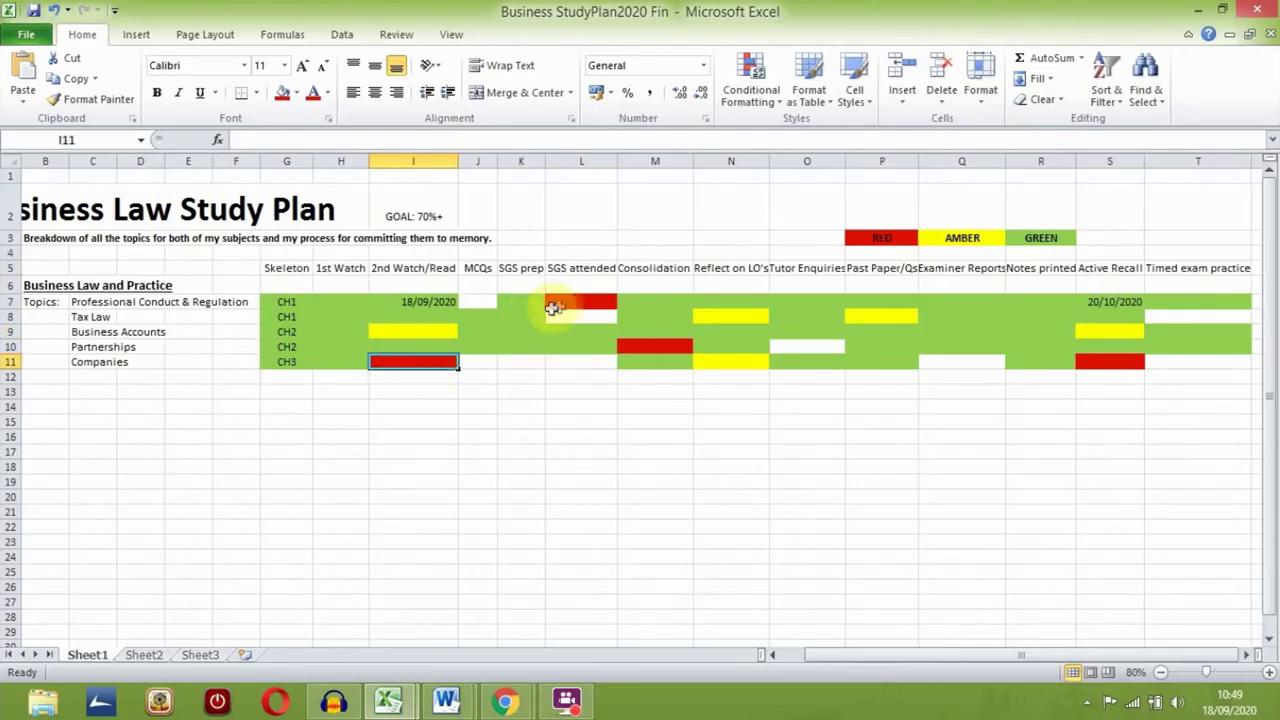
pyautogui.click(573, 298)
pyautogui.click(642, 346)
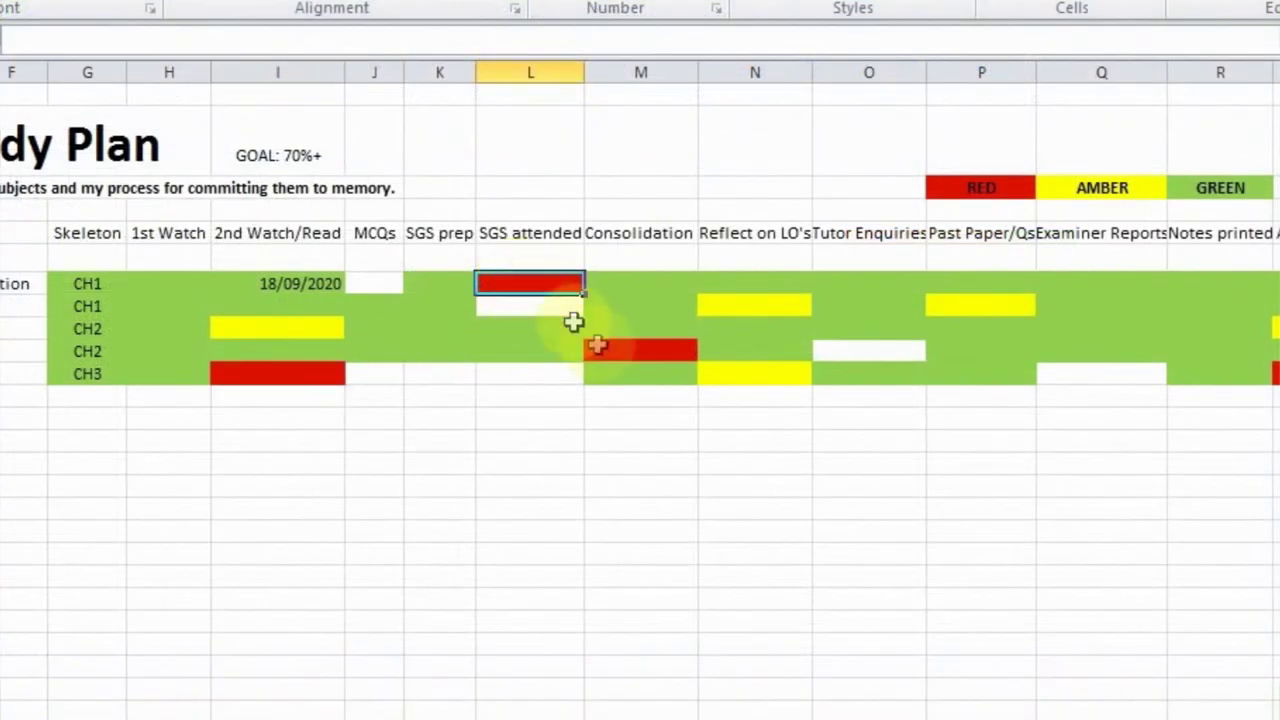
pyautogui.click(610, 350)
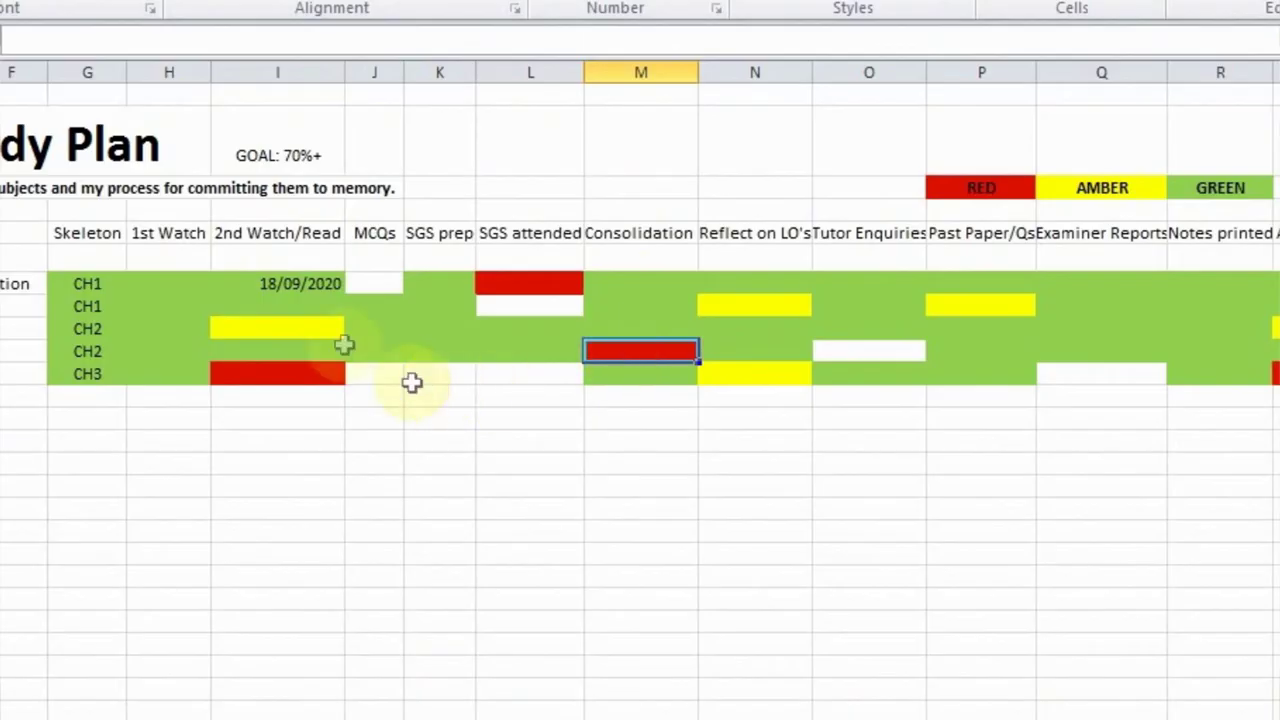
pyautogui.click(307, 330)
pyautogui.click(749, 308)
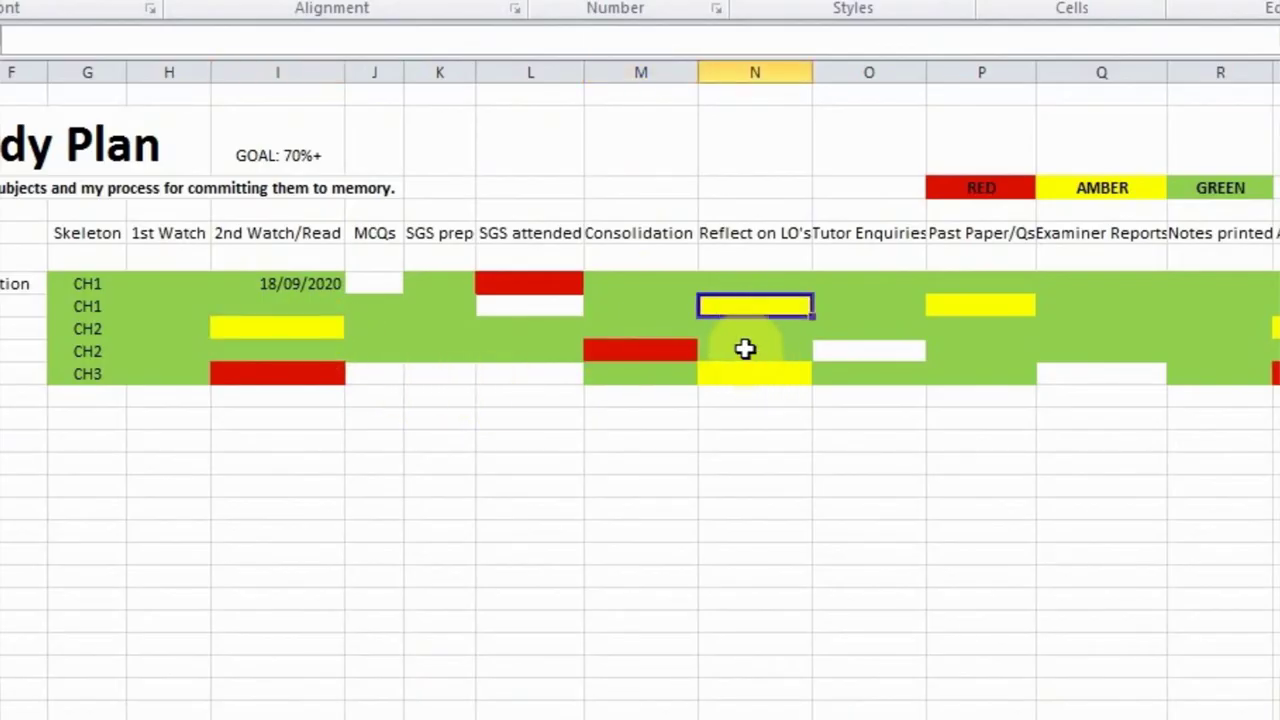
pyautogui.click(745, 351)
pyautogui.click(846, 374)
pyautogui.click(988, 350)
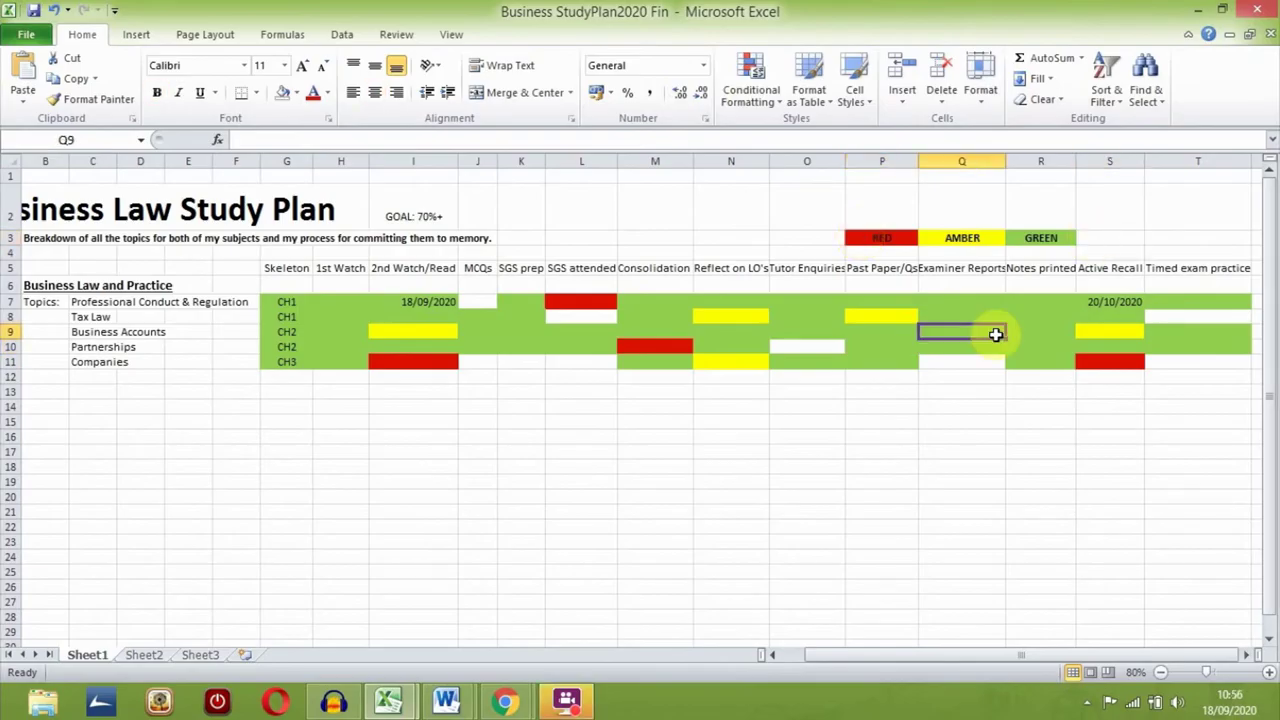
pyautogui.click(806, 317)
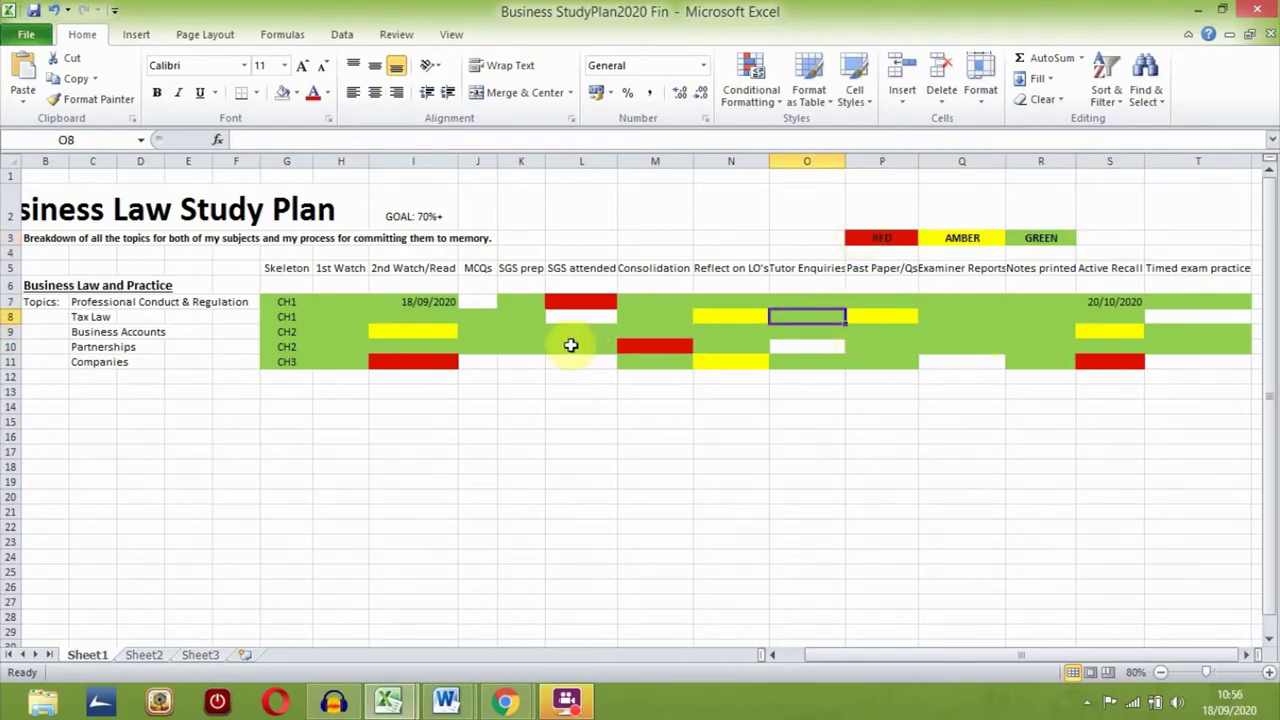
pyautogui.click(570, 345)
pyautogui.click(352, 317)
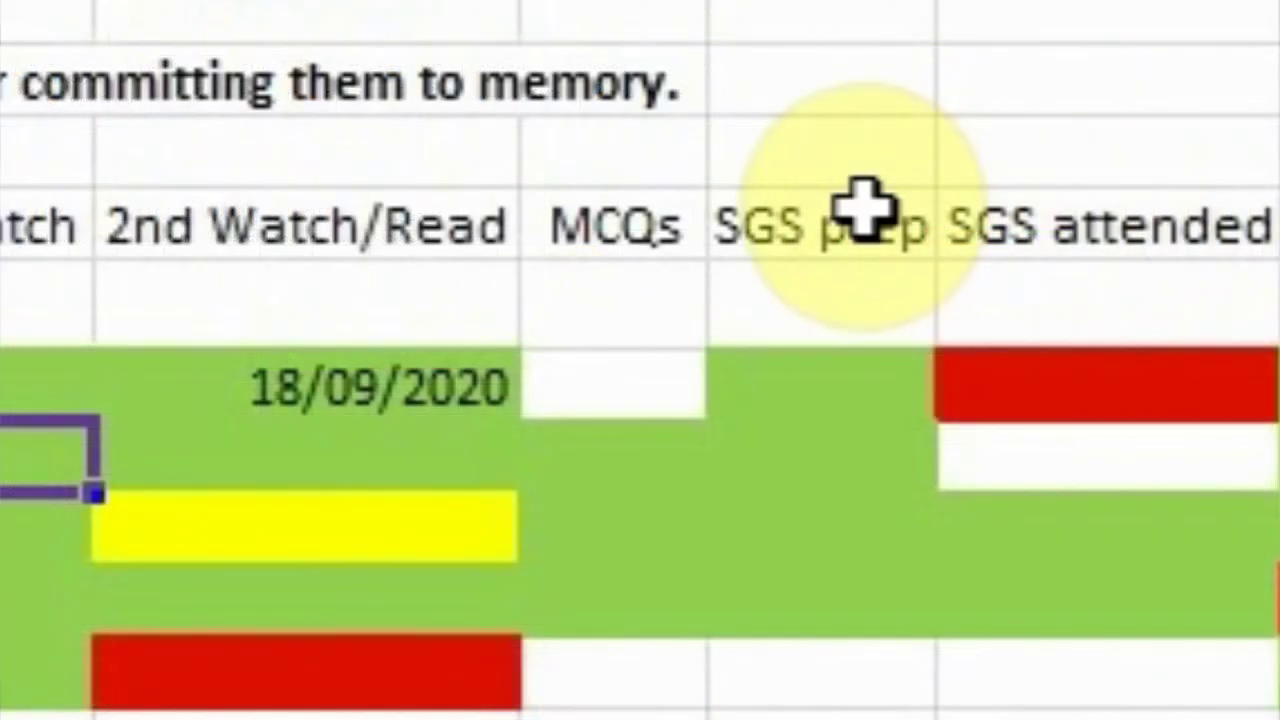
pyautogui.click(862, 207)
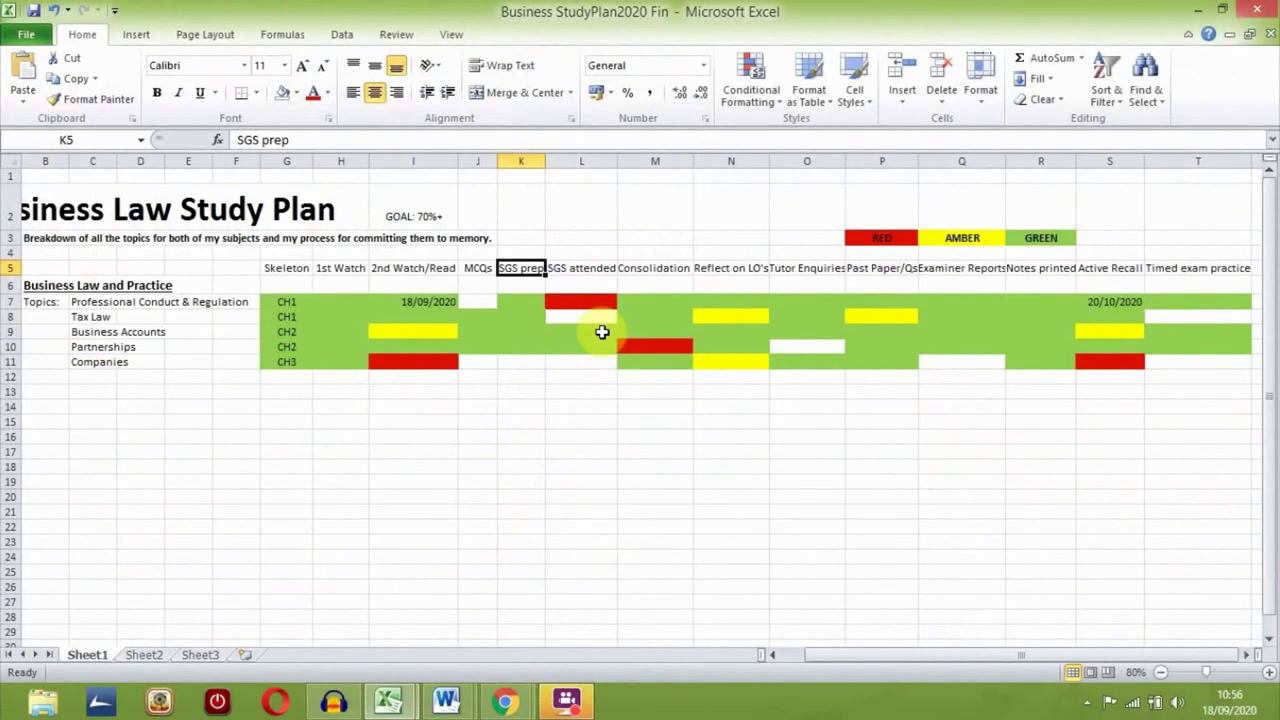
pyautogui.click(583, 270)
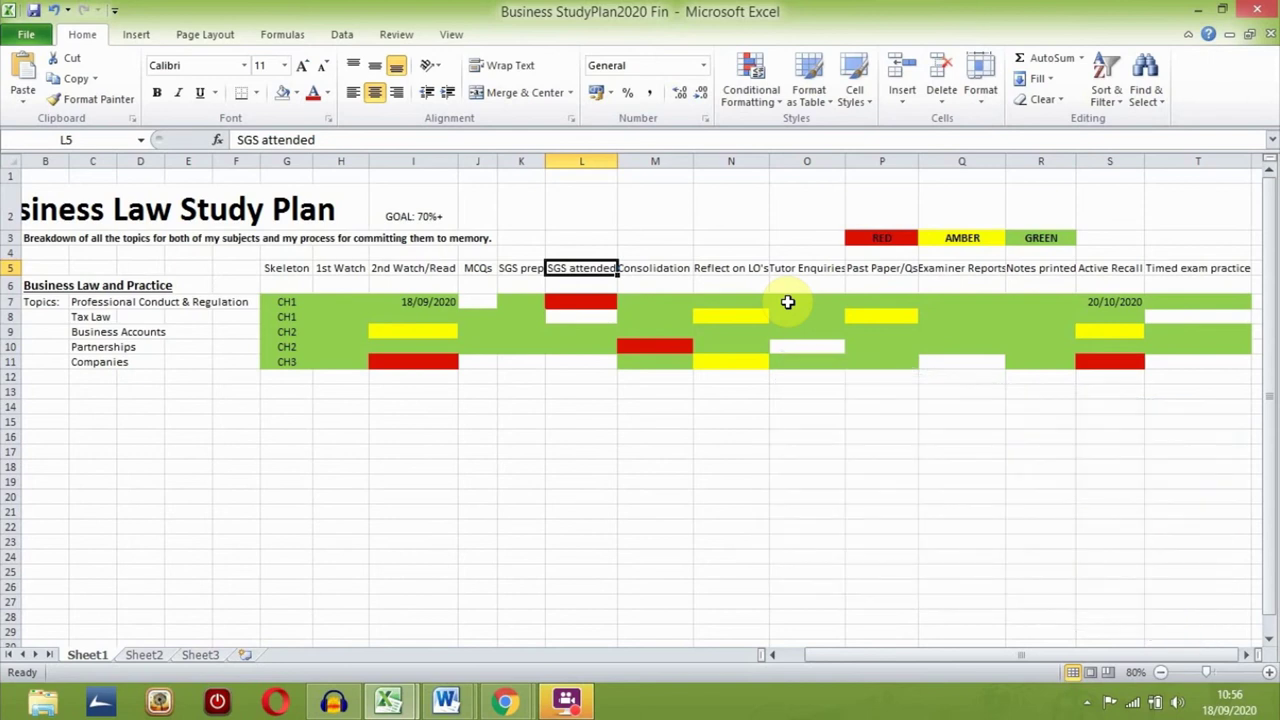
pyautogui.press('Right')
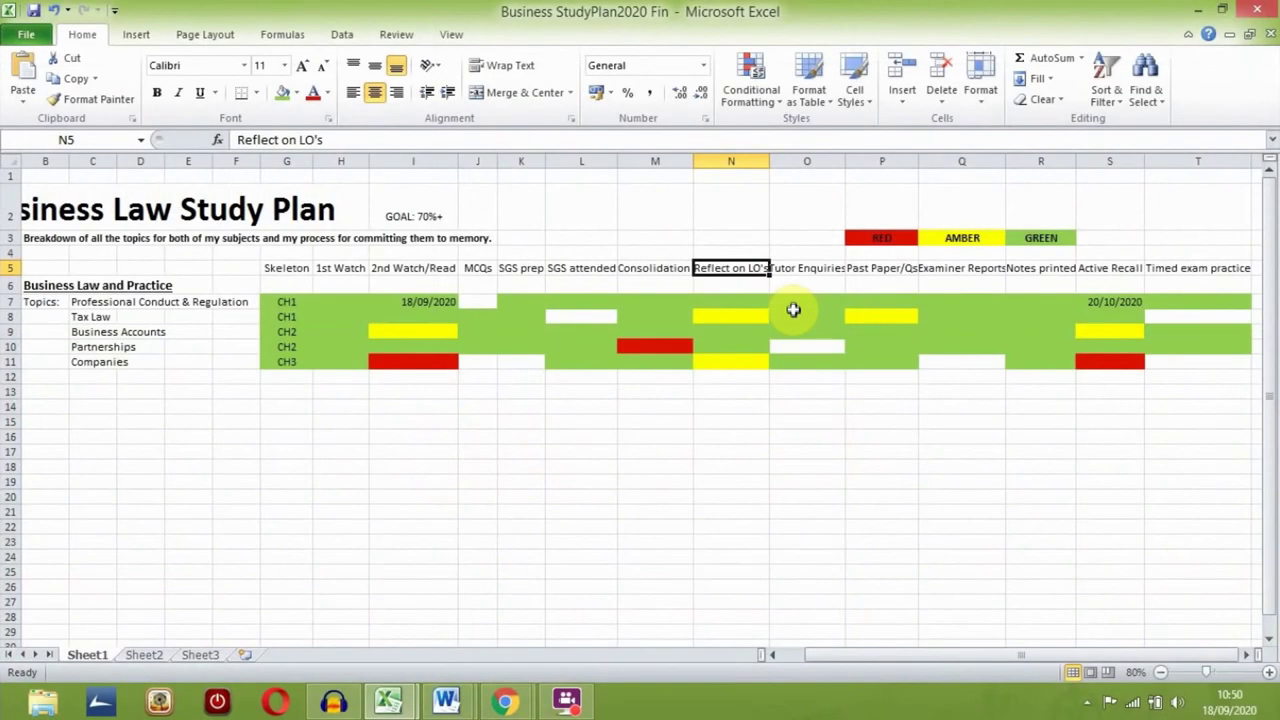
# Fill cell I11 (Companies 2nd Watch/Read) and cell N8 (Tax Law reflection) green
pyautogui.click(748, 316)
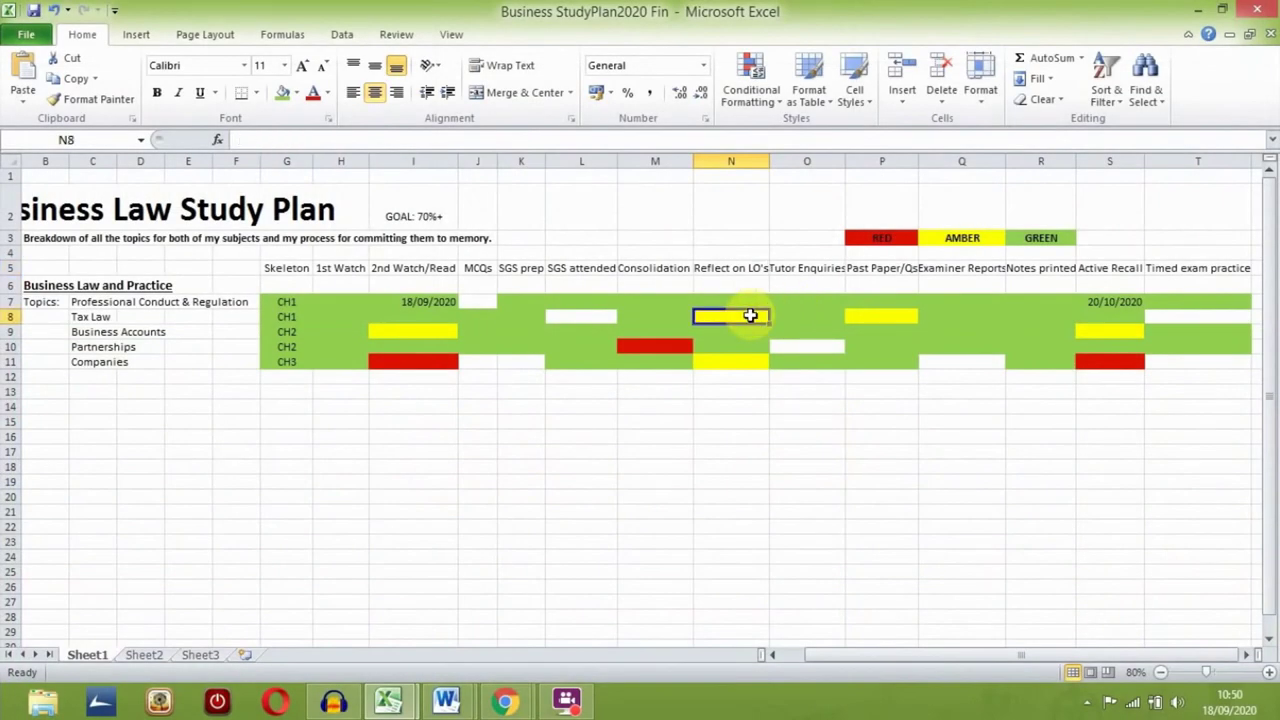
pyautogui.click(680, 348)
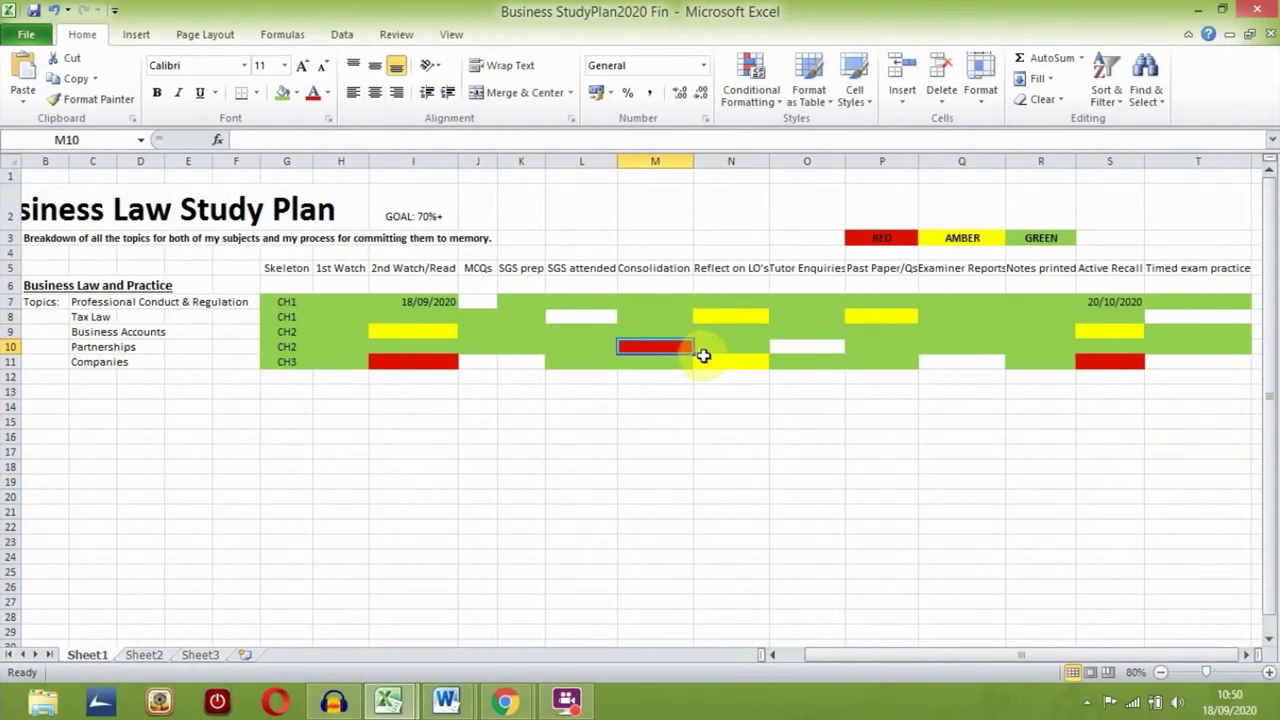
pyautogui.click(712, 364)
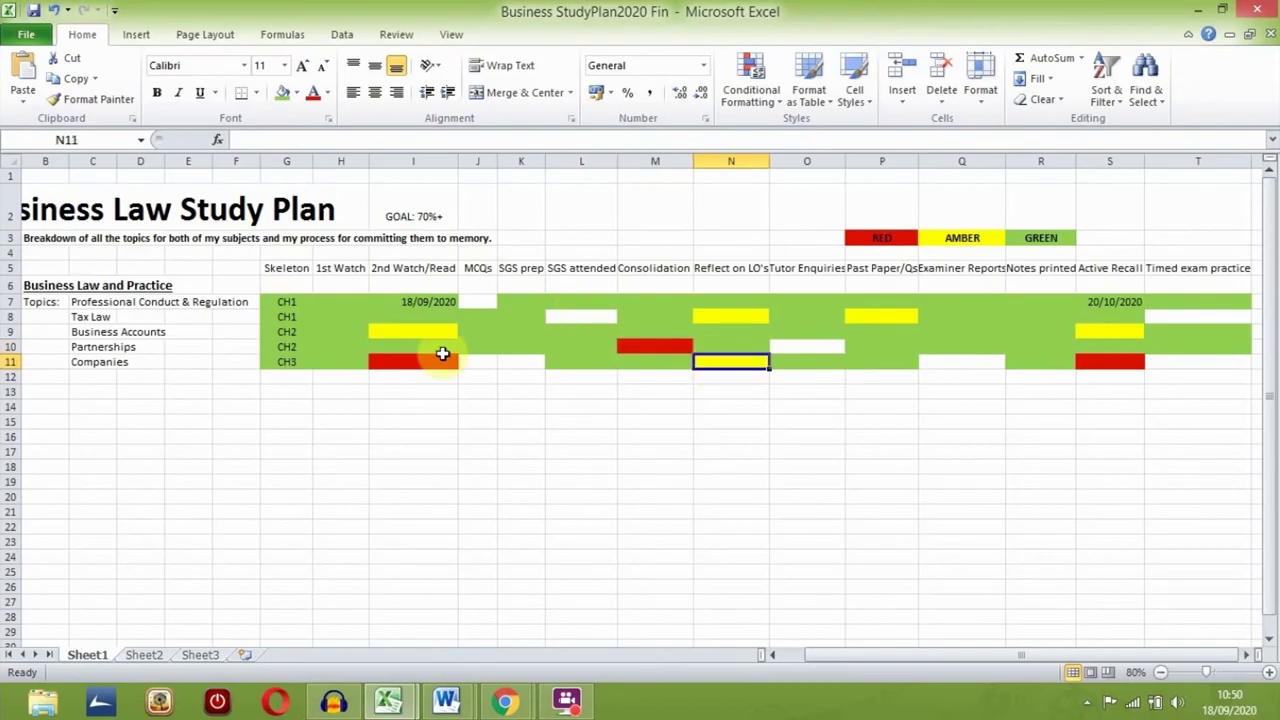
pyautogui.click(424, 361)
pyautogui.click(283, 92)
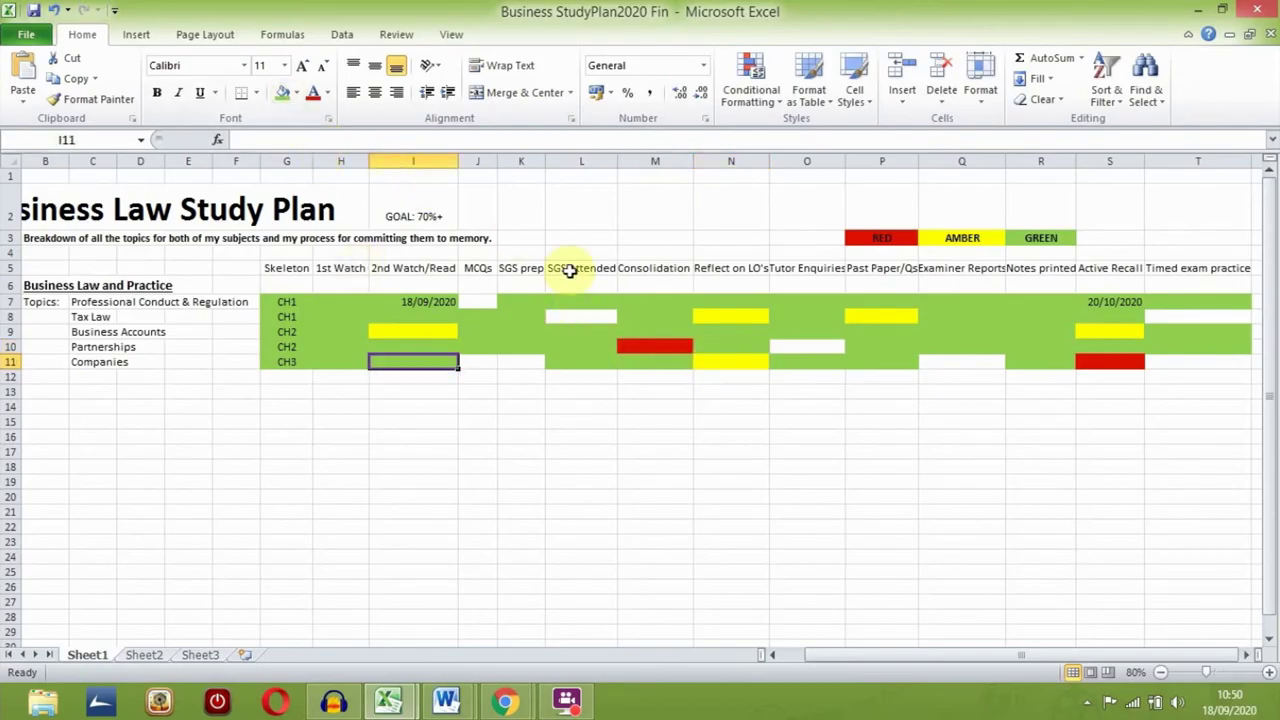
pyautogui.click(730, 317)
pyautogui.click(284, 93)
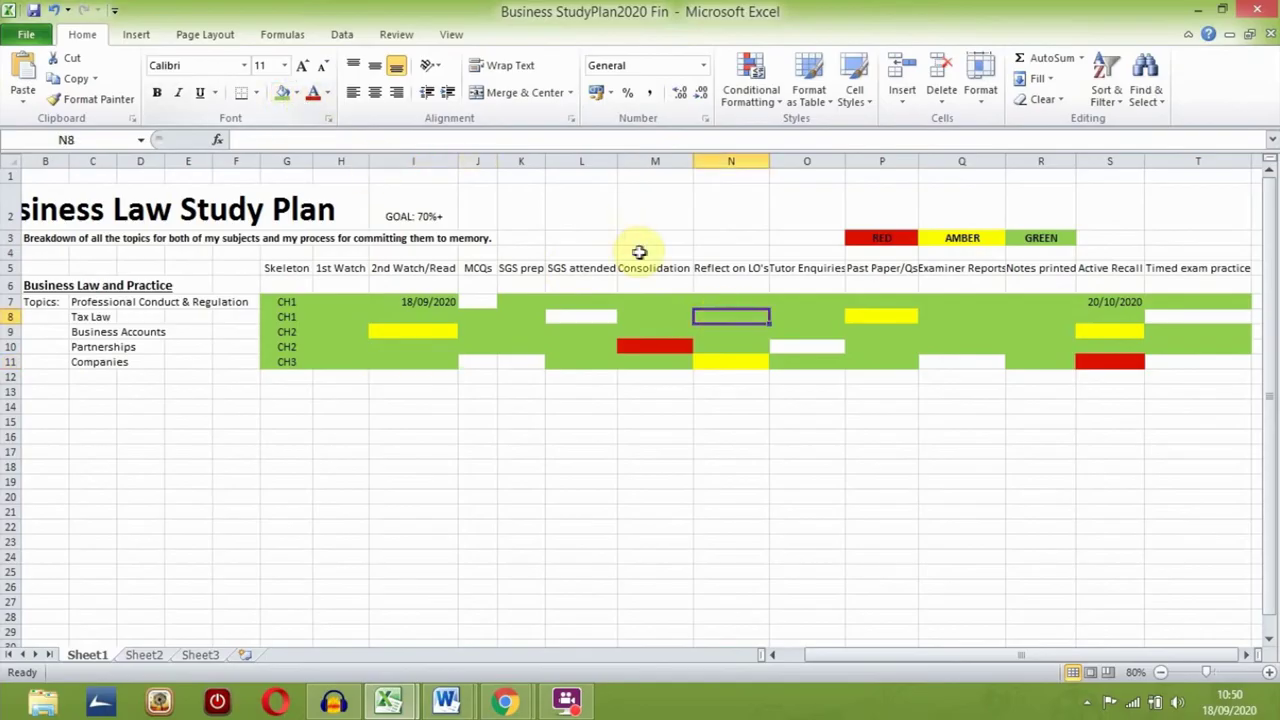
# Centre the Tutor Enquiries heading in row 5 with Alt+H, A, C
pyautogui.click(827, 268)
pyautogui.hotkey('alt', 'h')
pyautogui.press('a')
pyautogui.press('c')
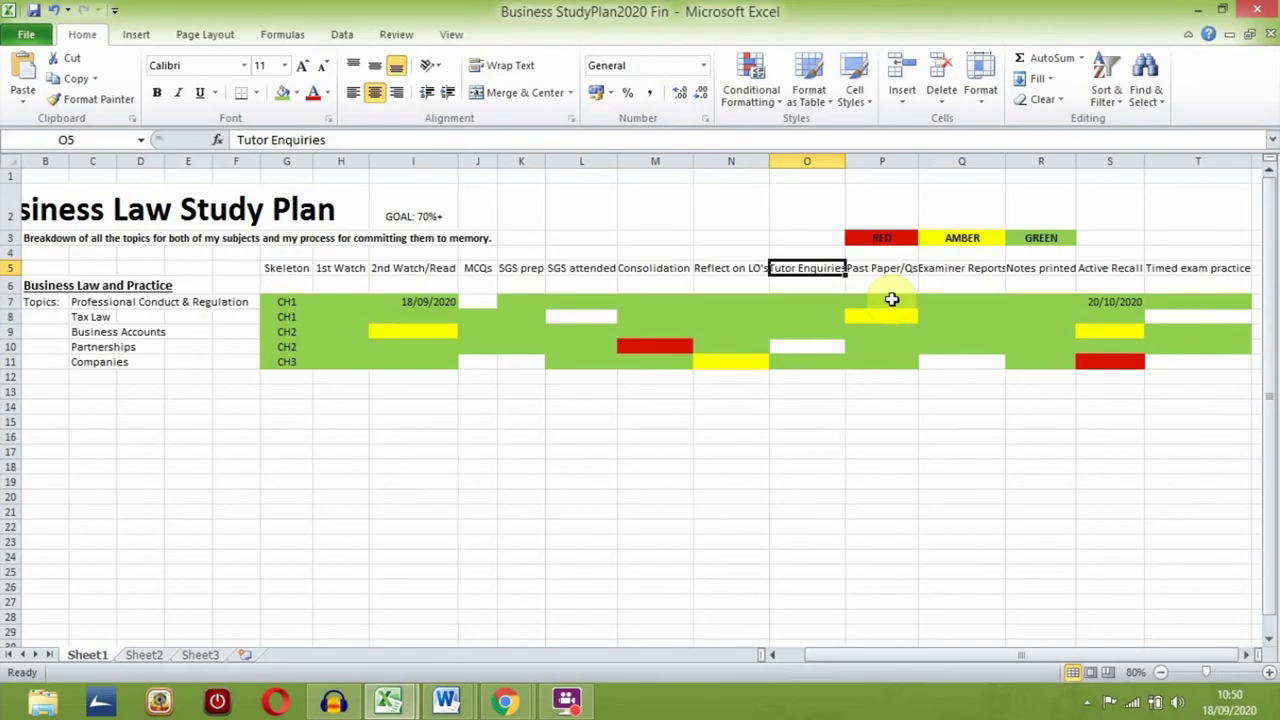
pyautogui.click(885, 268)
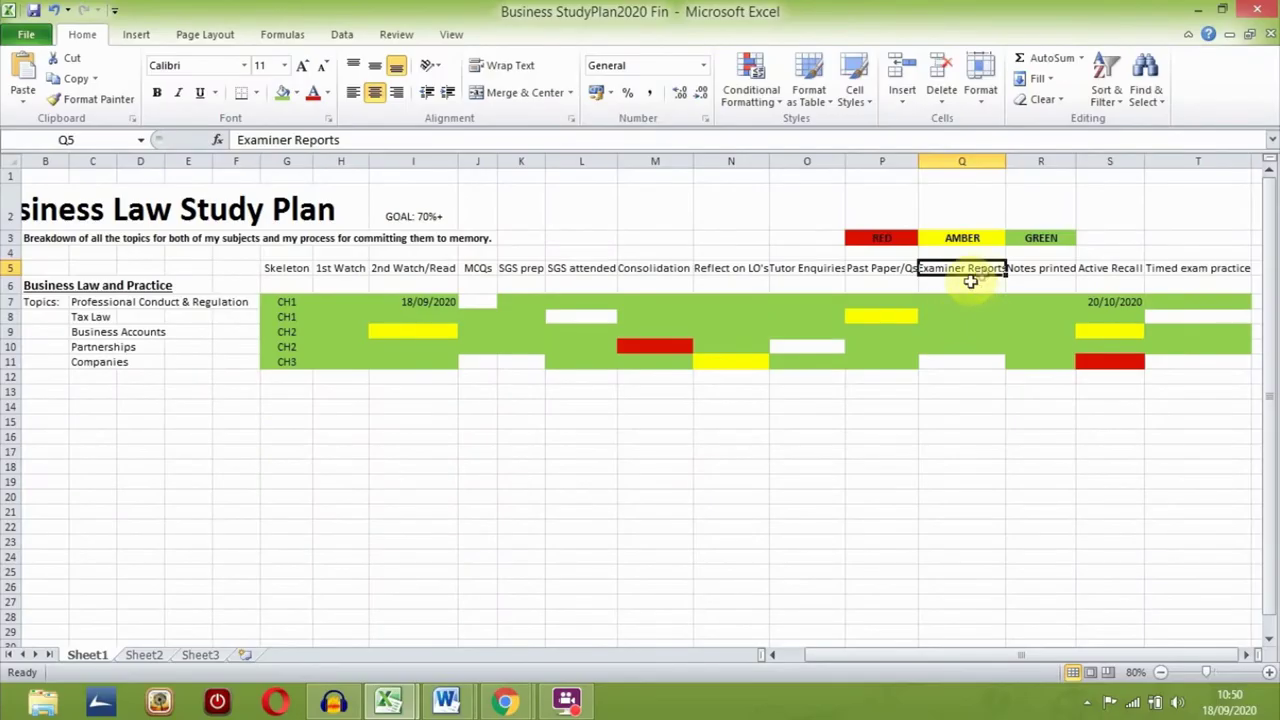
pyautogui.click(1030, 272)
pyautogui.moveTo(1034, 299); pyautogui.dragTo(1042, 362)
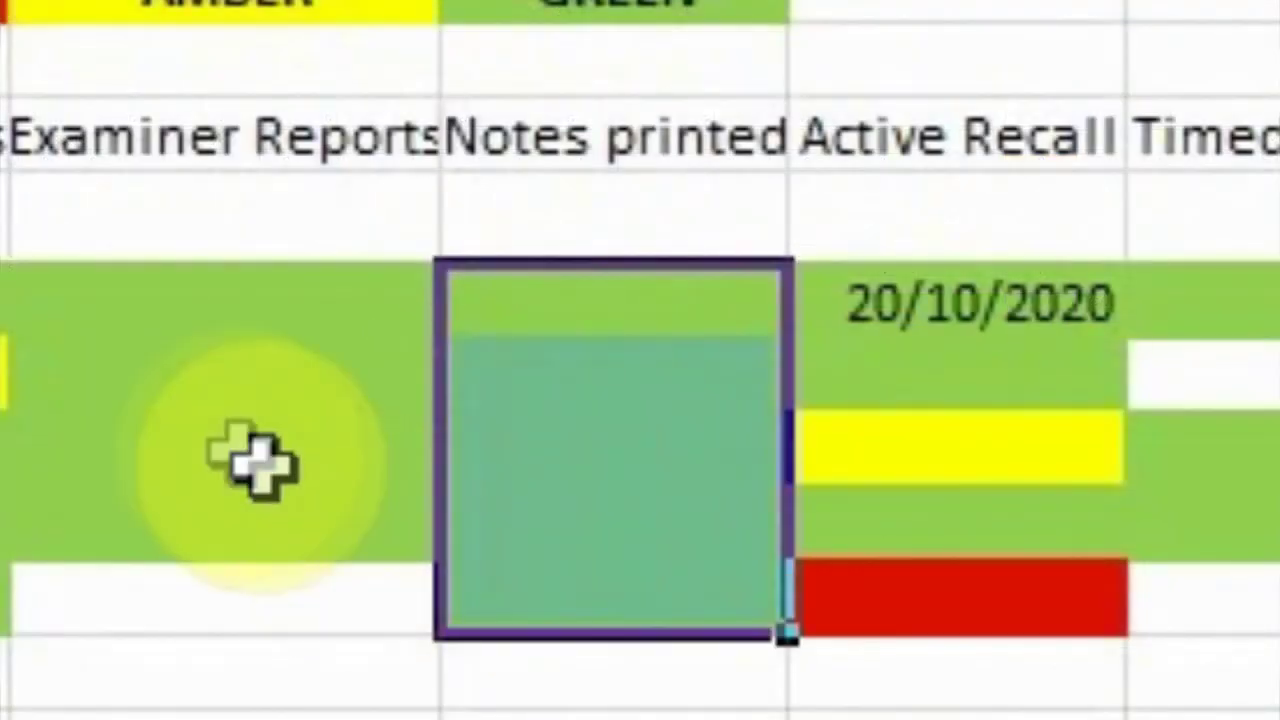
pyautogui.click(555, 470)
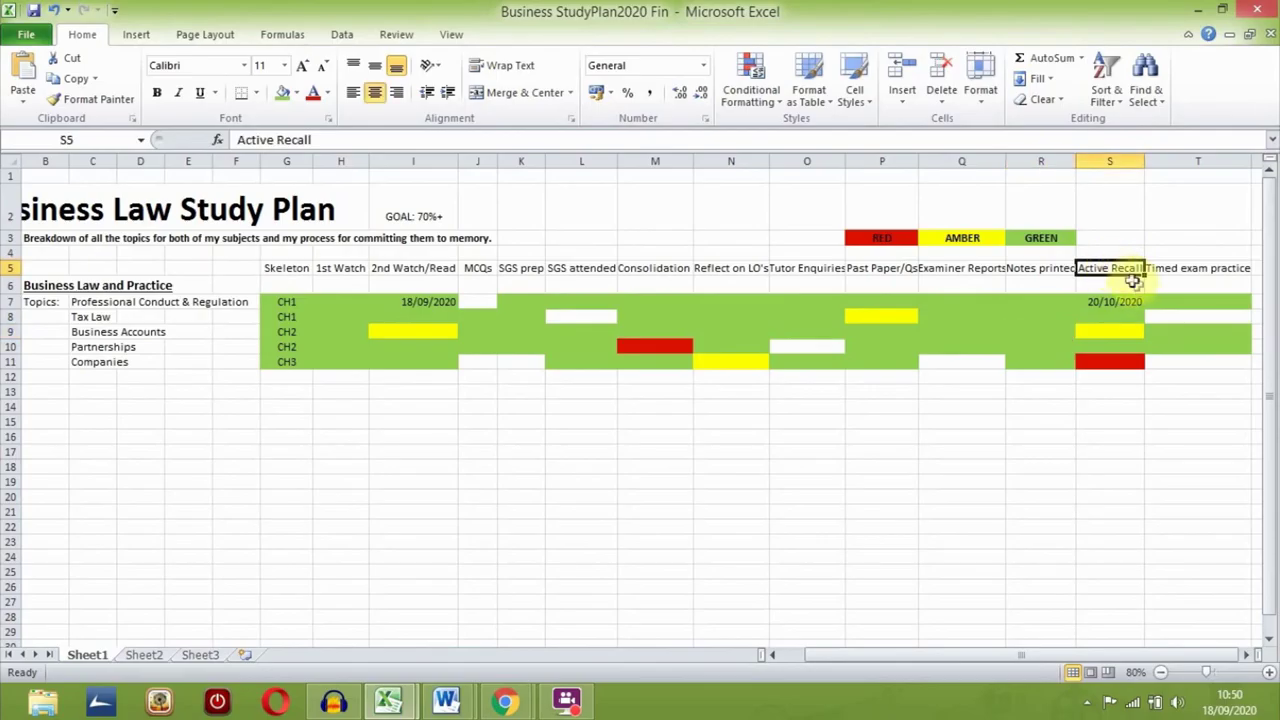
pyautogui.click(979, 135)
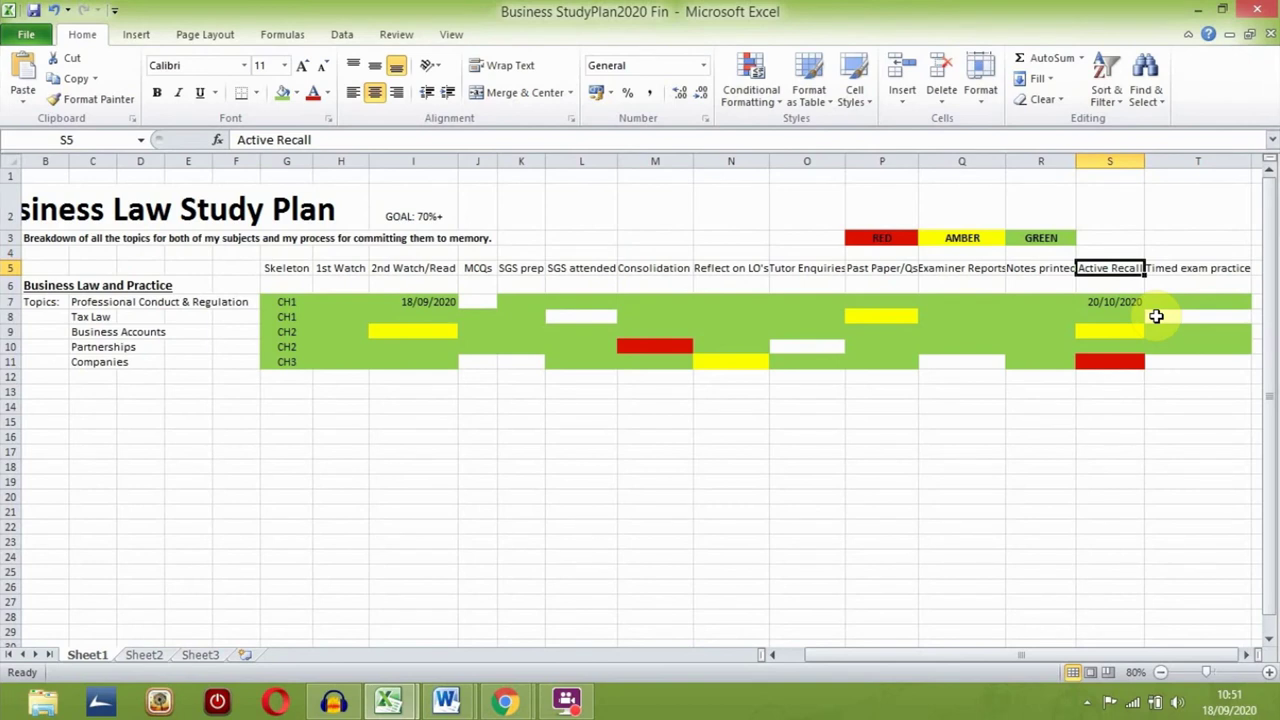
# Fill Active Recall cells S9 (Business Accounts) and S11 (Companies) green
pyautogui.click(1122, 331)
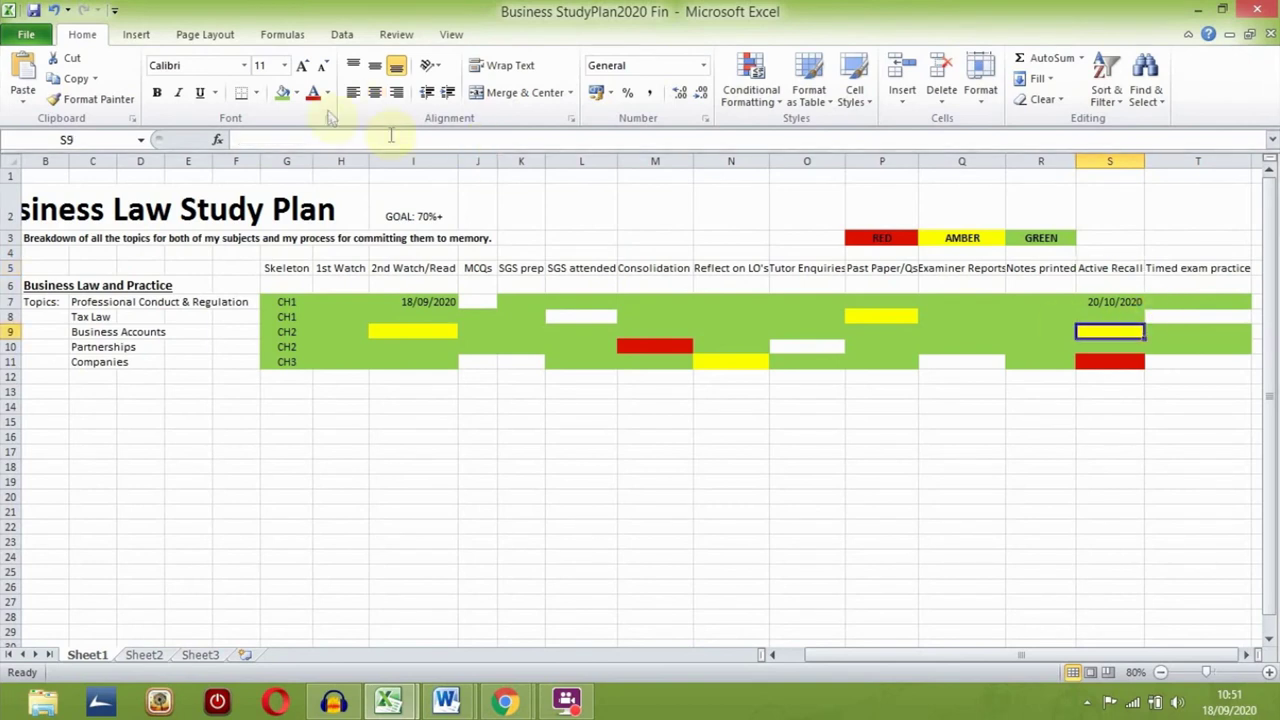
pyautogui.click(284, 93)
pyautogui.click(1095, 359)
pyautogui.click(284, 93)
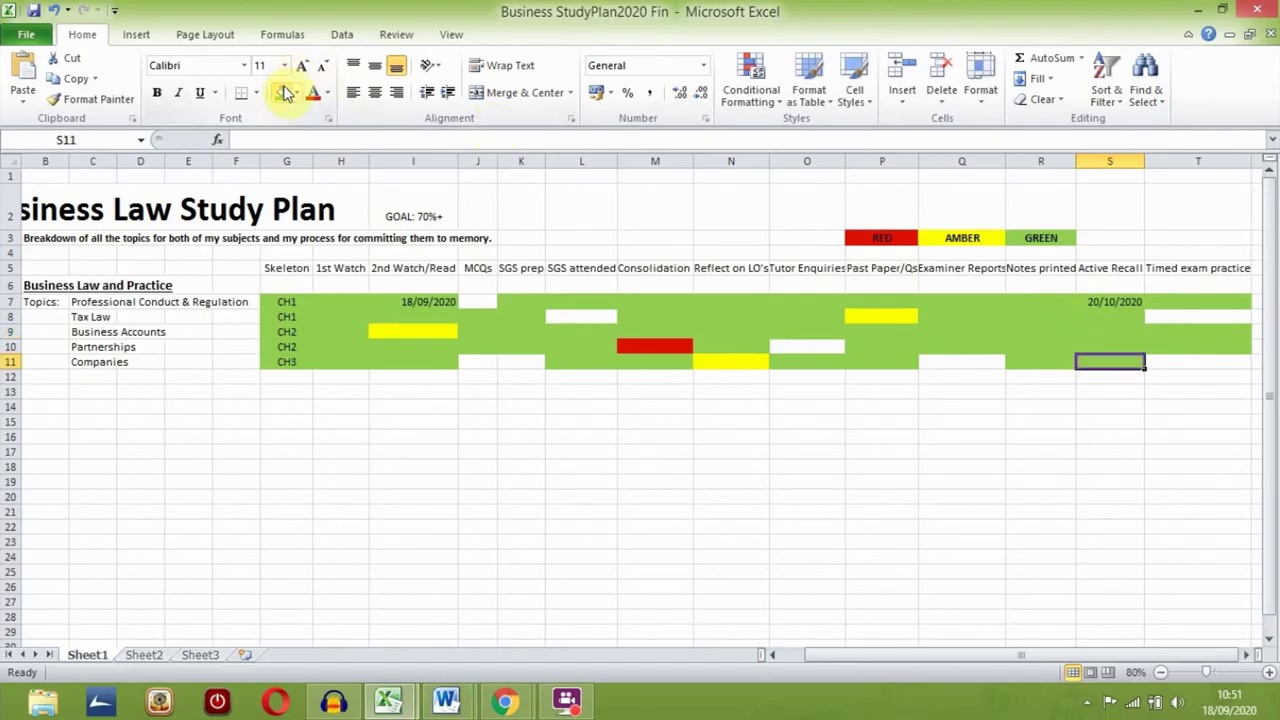
pyautogui.click(1165, 268)
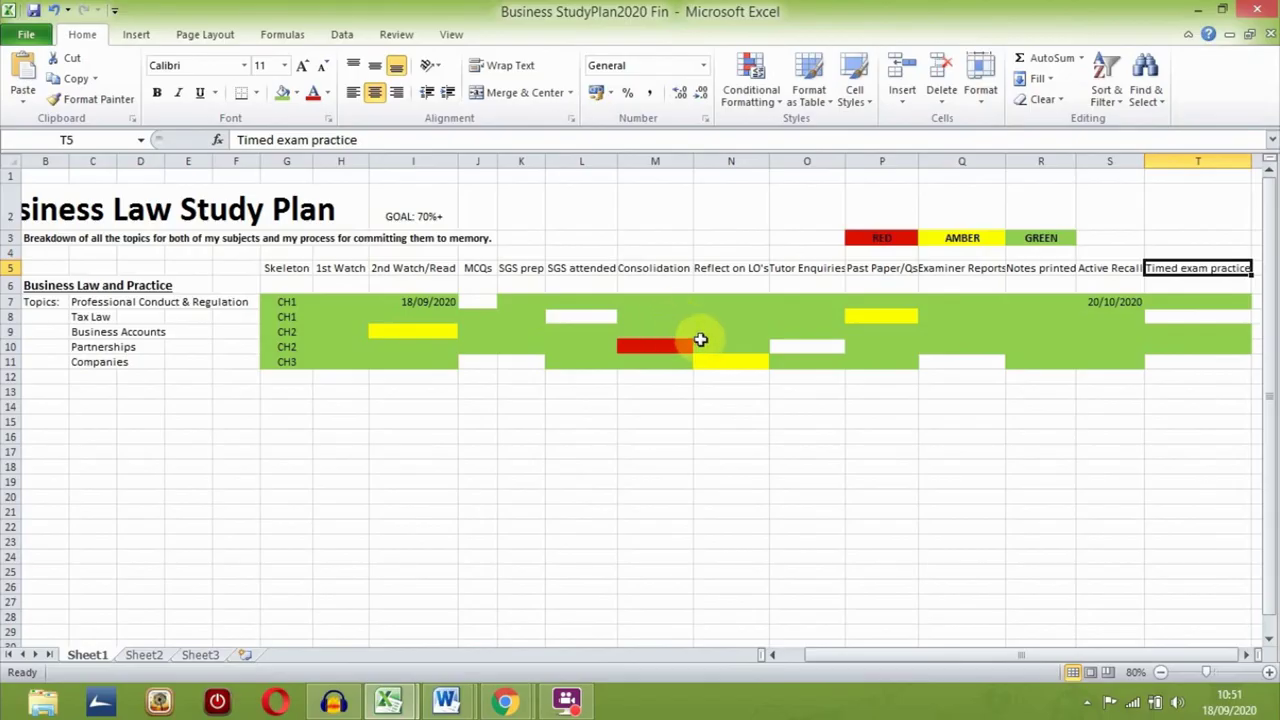
pyautogui.click(390, 700)
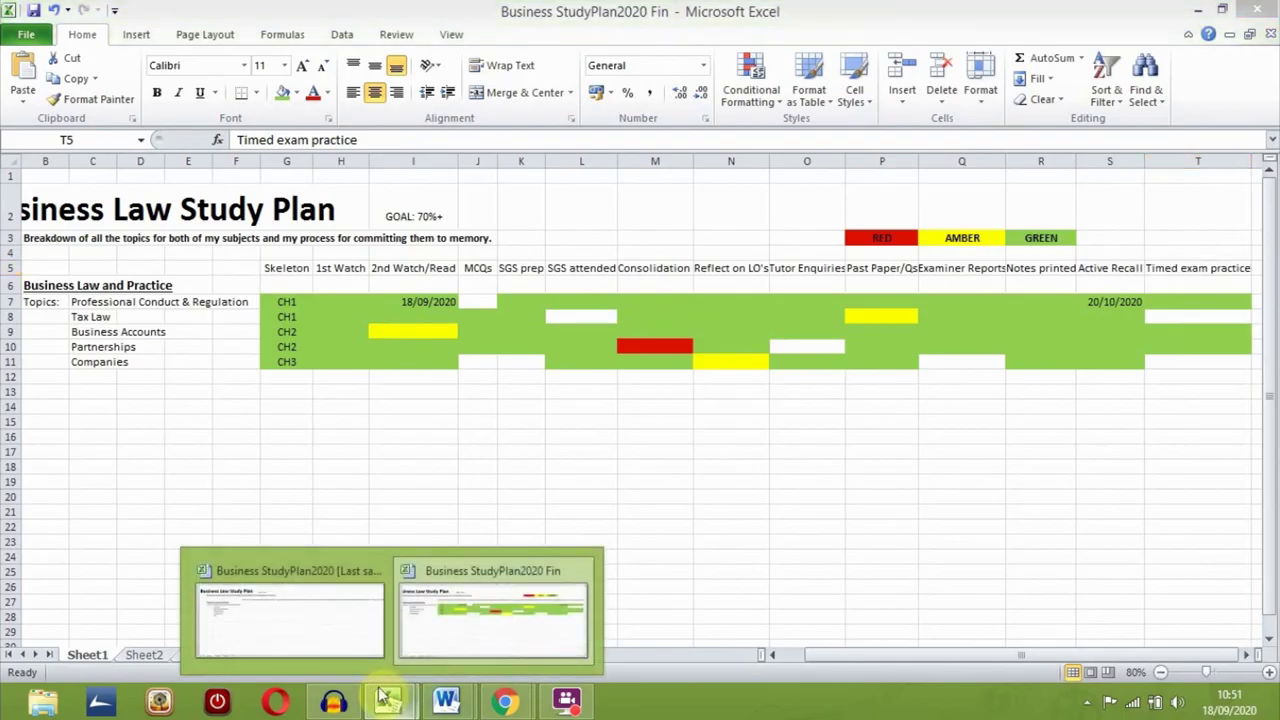
# Switch to the blank Business StudyPlan2020 template and highlight its empty progress grid G7:T11
pyautogui.click(338, 645)
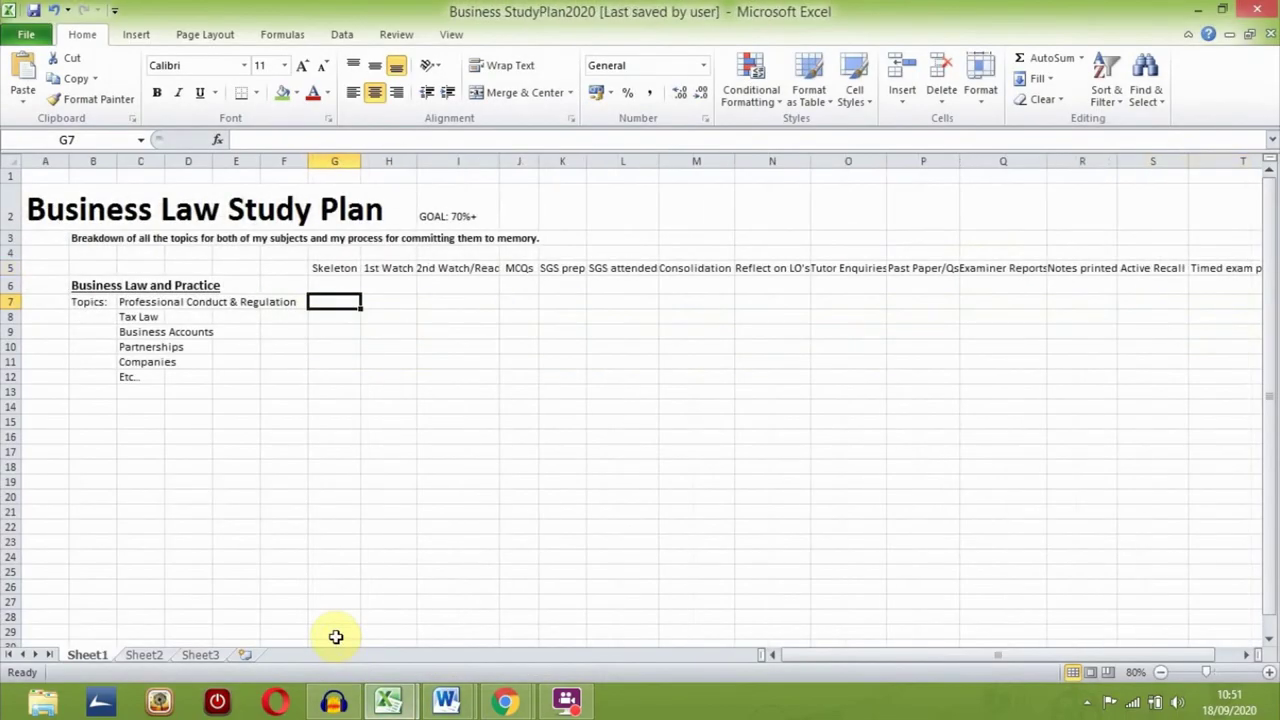
pyautogui.moveTo(334, 301); pyautogui.dragTo(1166, 357)
pyautogui.click(1040, 451)
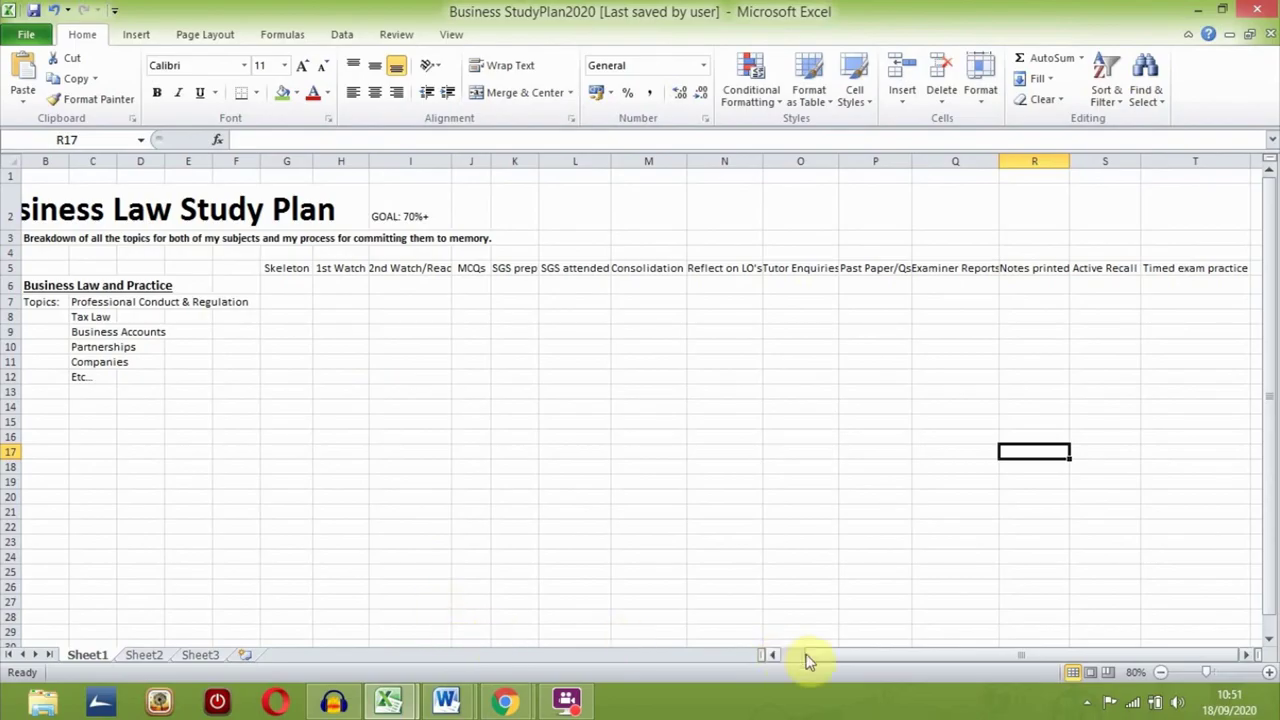
pyautogui.moveTo(806, 660); pyautogui.dragTo(786, 655)
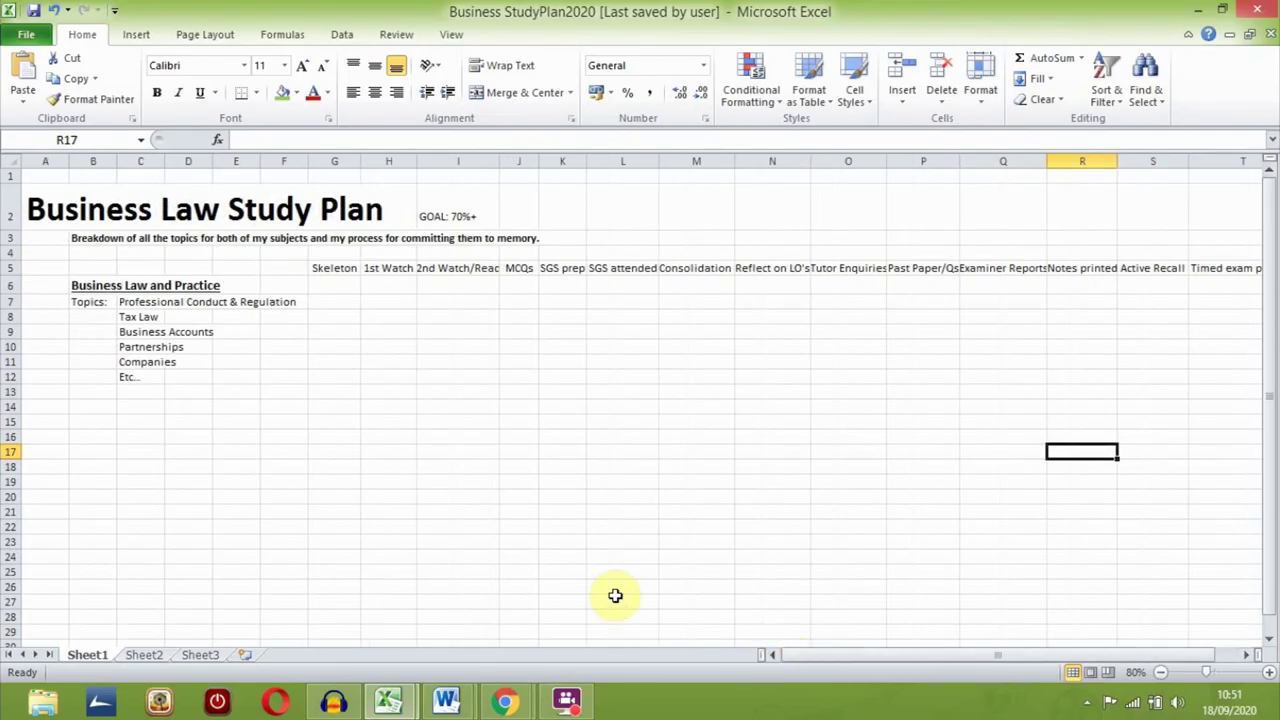